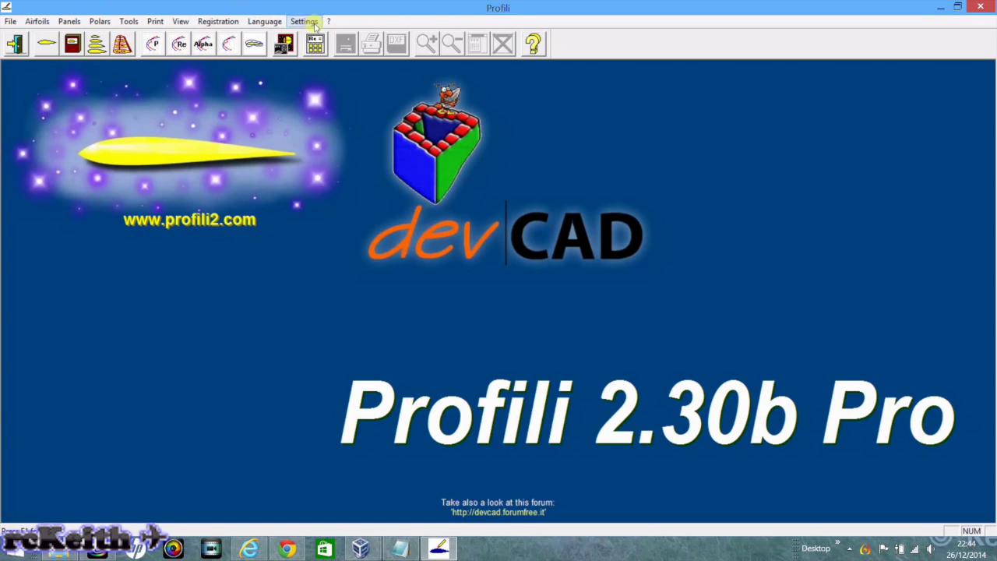
Look through the options in Profili's Settings menu
{"action": "left_click", "coordinate": [306, 21]}
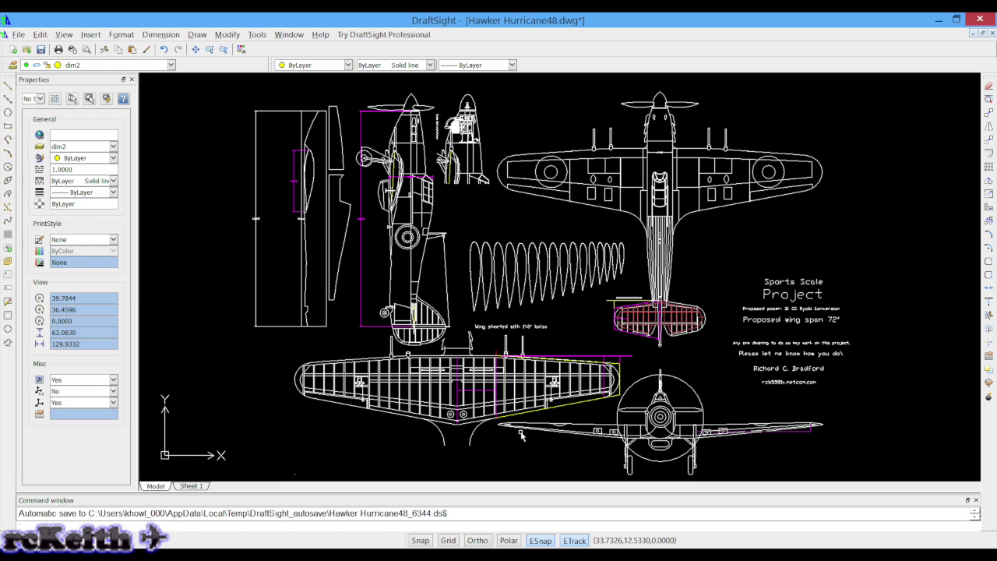
Show the NONAME_2.dwg wing panel (19,02, 9,61, 4,81, 1,26), then return to Profili's settings
{"action": "key", "text": "ctrl+Tab"}
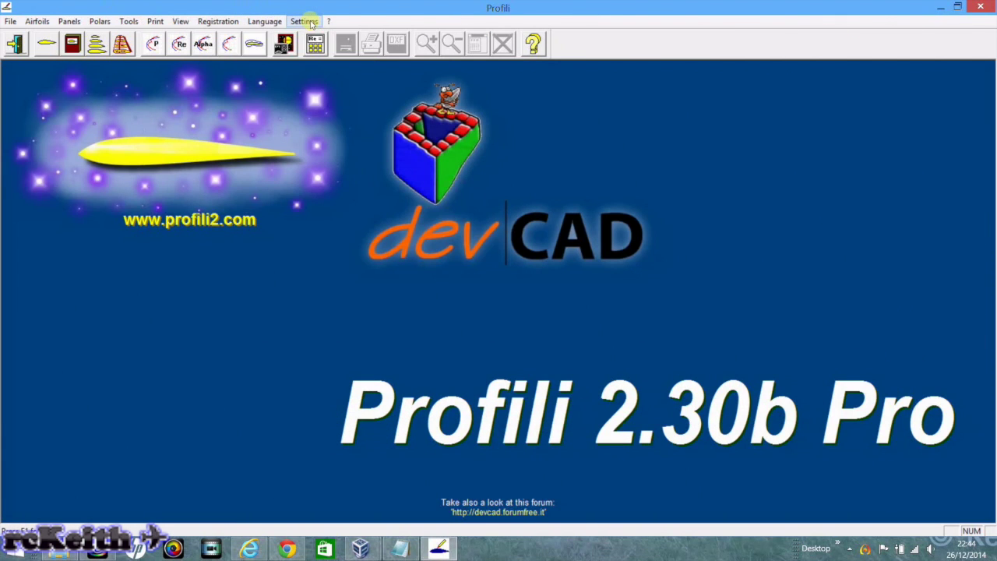
{"action": "left_click", "coordinate": [304, 22]}
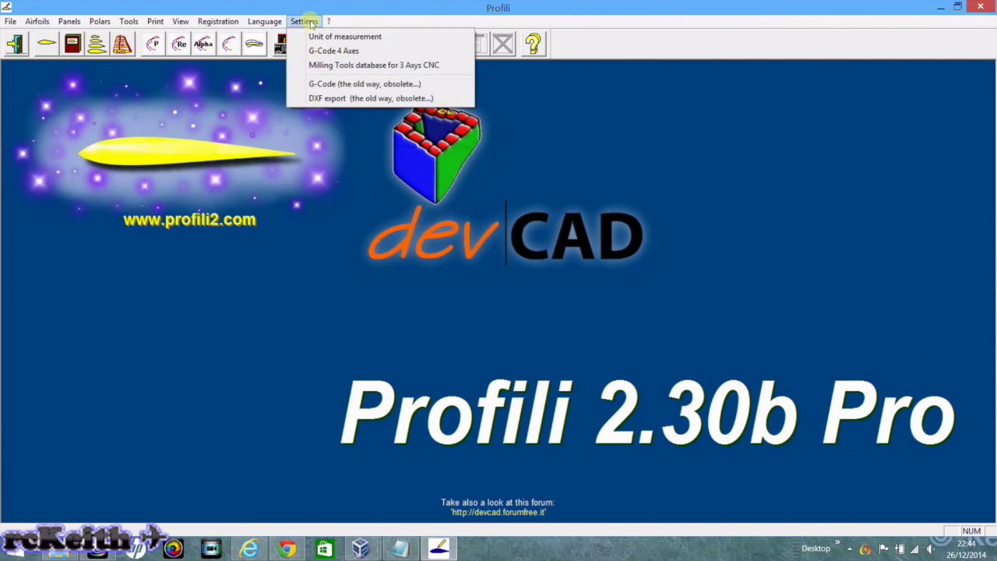
Set the measurement unit to inches and start a new 4-axis foam panel named 'Hurricane Outer'
{"action": "left_click", "coordinate": [320, 36]}
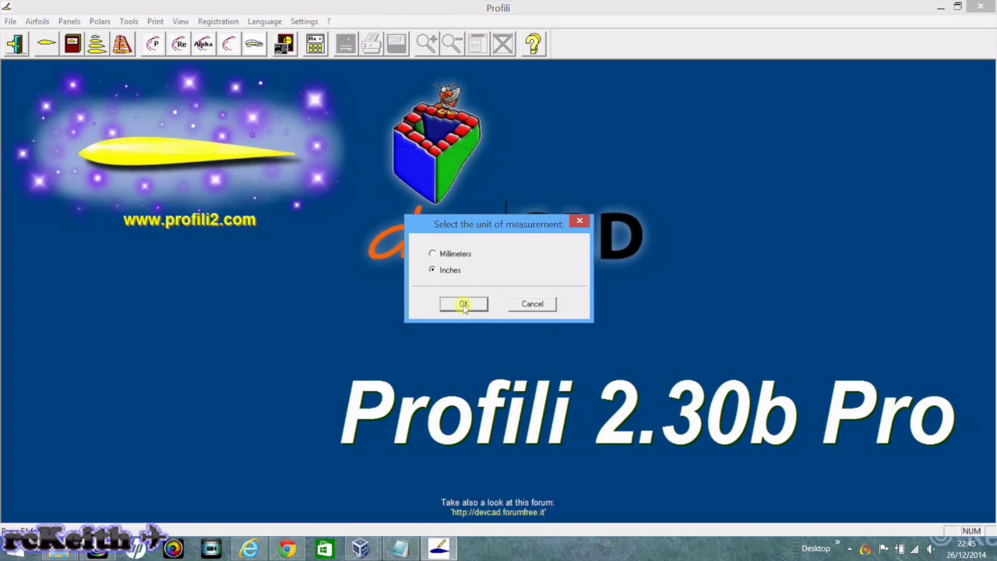
{"action": "left_click", "coordinate": [464, 304]}
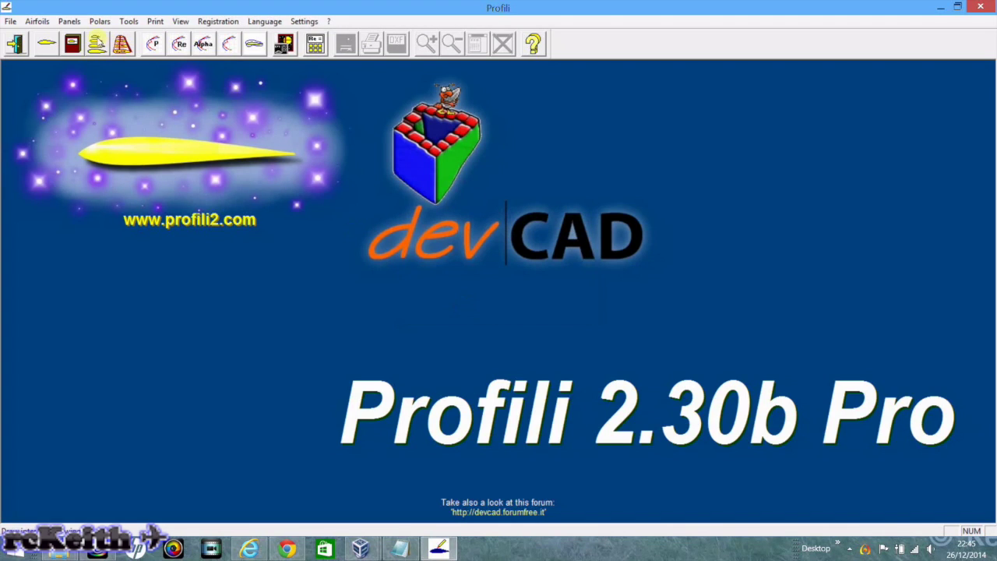
{"action": "left_click", "coordinate": [69, 21]}
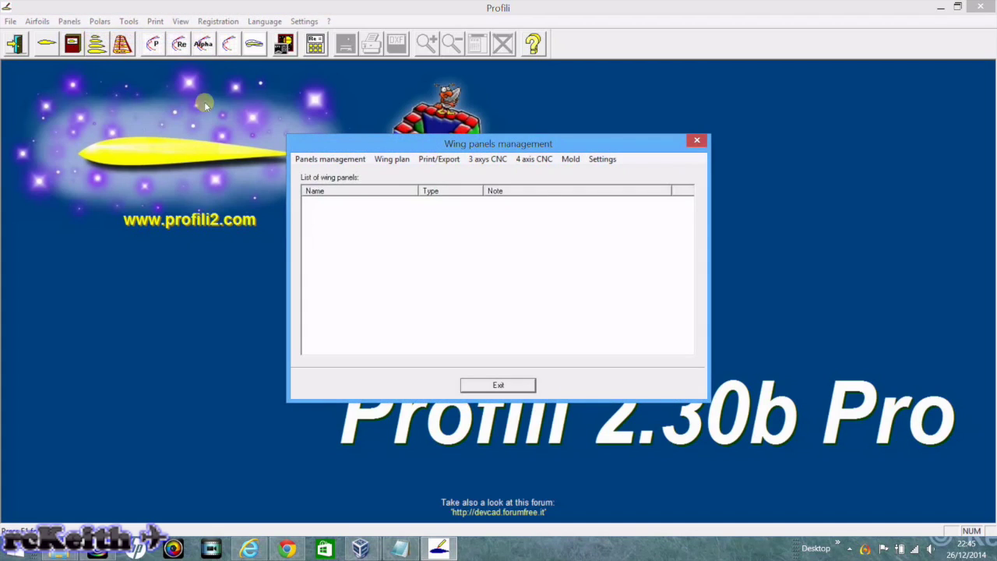
{"action": "left_click", "coordinate": [331, 161]}
{"action": "left_click", "coordinate": [350, 203]}
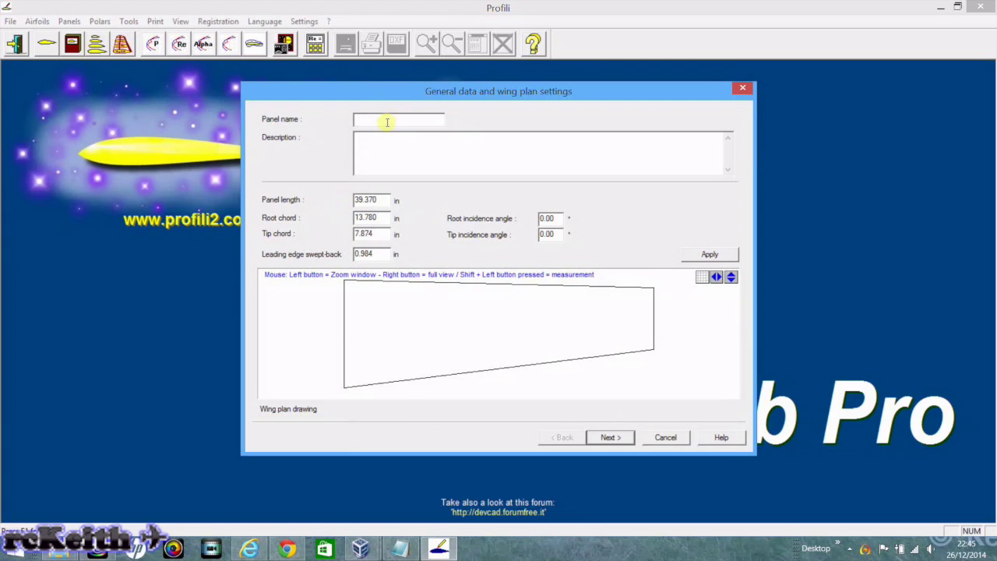
{"action": "type", "text": "Hurricane Outer"}
Enter length 19.02, root 9.61, tip 4.81, sweep 1.26 and 2° tip incidence, and apply
{"action": "left_click_drag", "start_coordinate": [381, 200], "coordinate": [293, 201]}
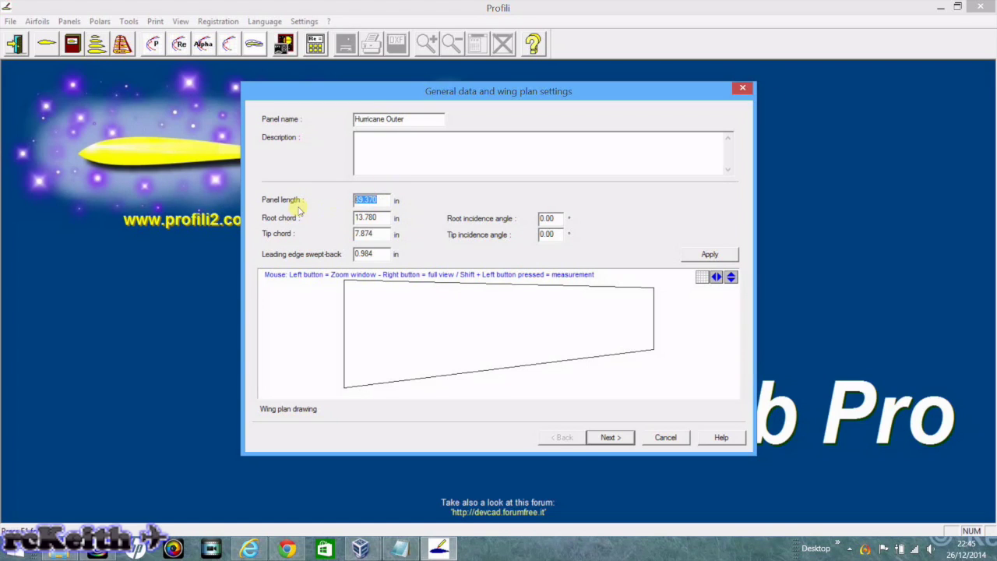
{"action": "type", "text": "19.02"}
{"action": "left_click_drag", "start_coordinate": [380, 219], "coordinate": [315, 224]}
{"action": "type", "text": "9.61"}
{"action": "left_click_drag", "start_coordinate": [353, 233], "coordinate": [385, 234]}
{"action": "type", "text": "4.8"}
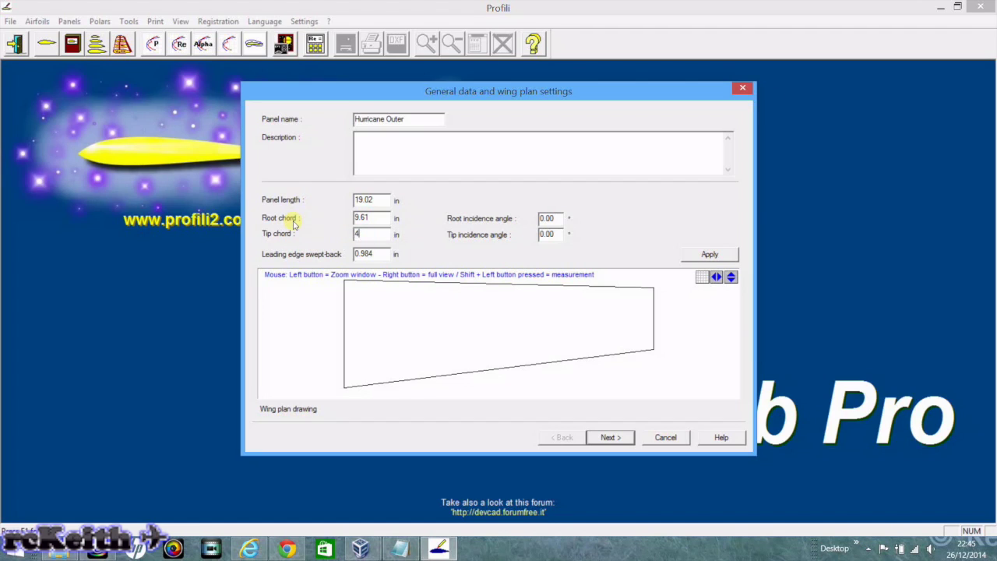
{"action": "type", "text": "1"}
{"action": "left_click_drag", "start_coordinate": [375, 251], "coordinate": [305, 268]}
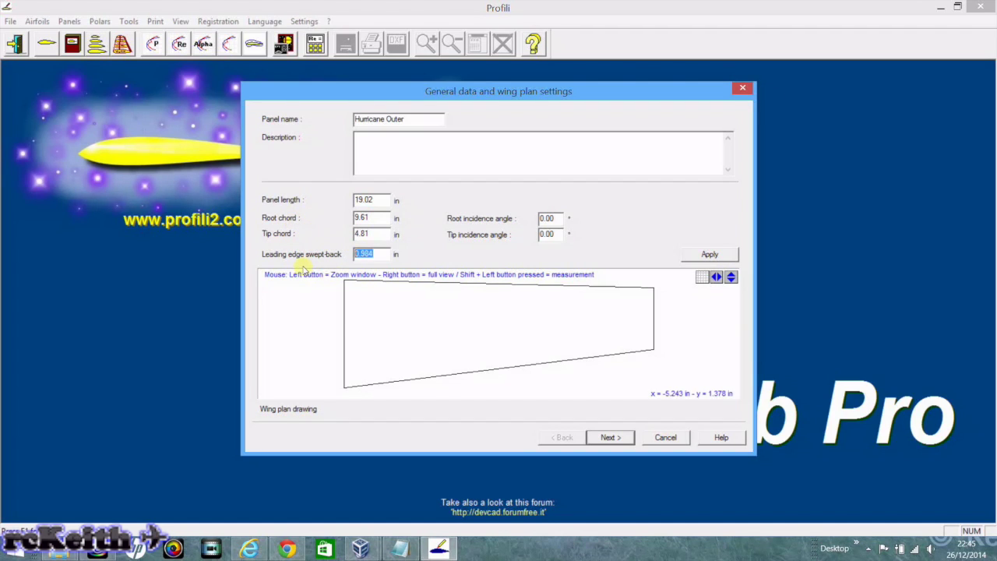
{"action": "type", "text": "1.26"}
{"action": "left_click_drag", "start_coordinate": [545, 236], "coordinate": [519, 242]}
{"action": "type", "text": "2"}
{"action": "left_click", "coordinate": [709, 255]}
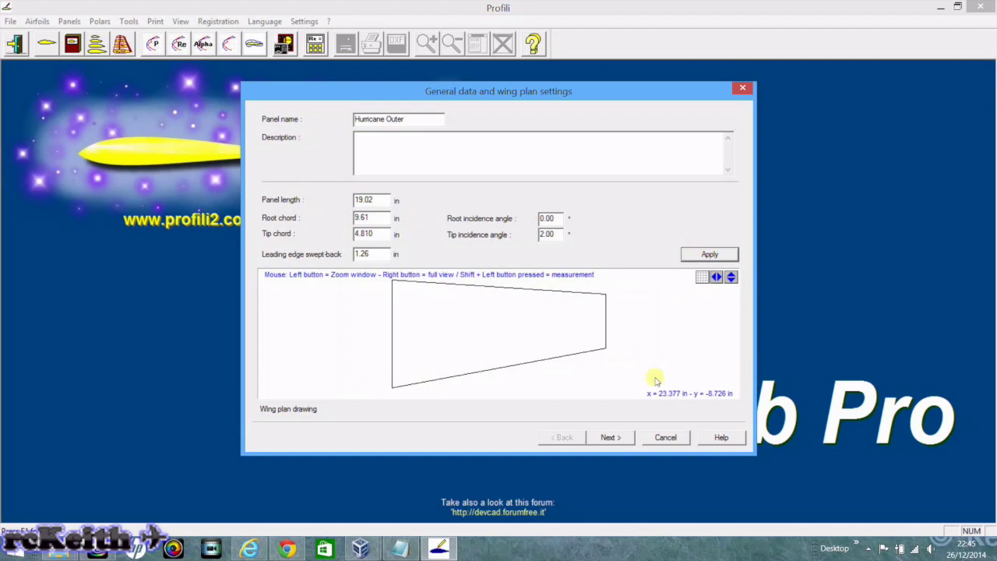
{"action": "left_click", "coordinate": [609, 438]}
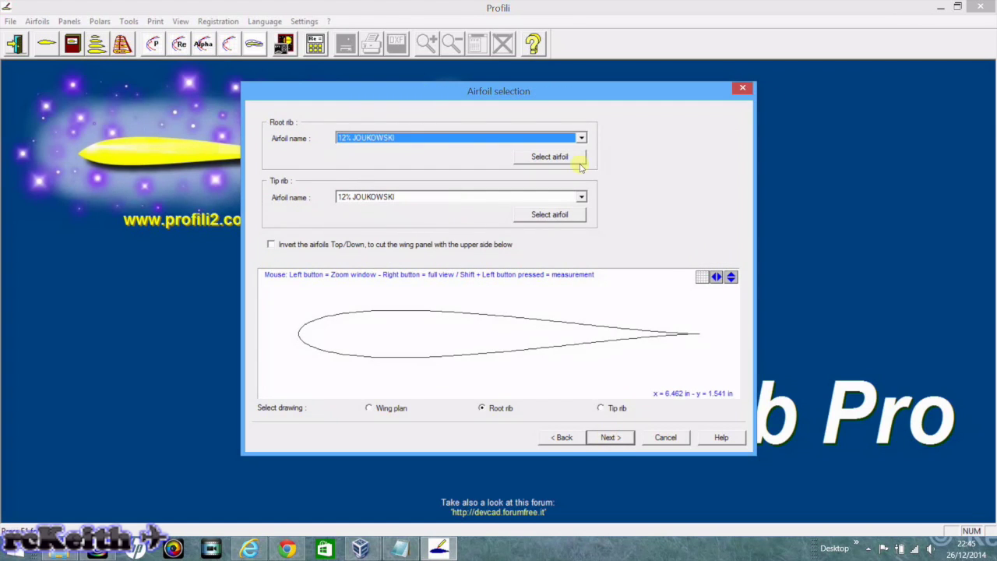
Choose the CLARK Y airfoil for the root rib
{"action": "left_click", "coordinate": [582, 138]}
{"action": "scroll", "coordinate": [581, 139], "scroll_direction": "down", "scroll_amount": 20}
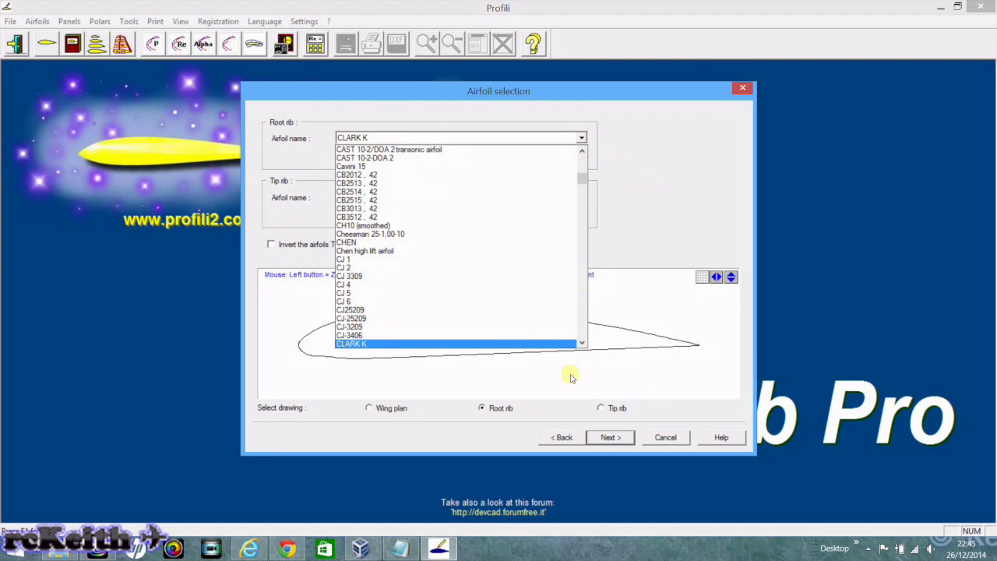
{"action": "left_click", "coordinate": [582, 343]}
{"action": "left_click", "coordinate": [582, 343]}
{"action": "left_click", "coordinate": [582, 344]}
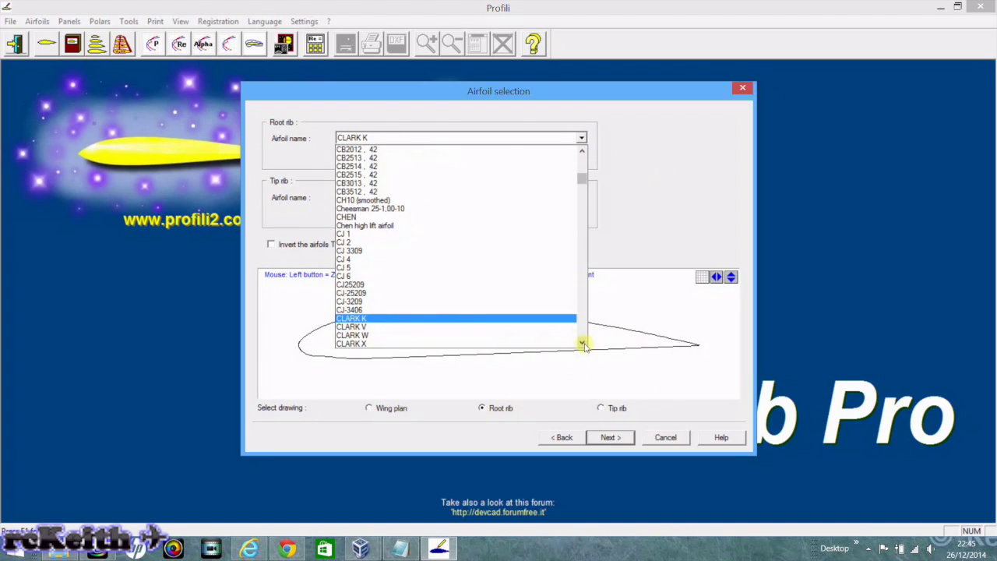
{"action": "left_click", "coordinate": [582, 344]}
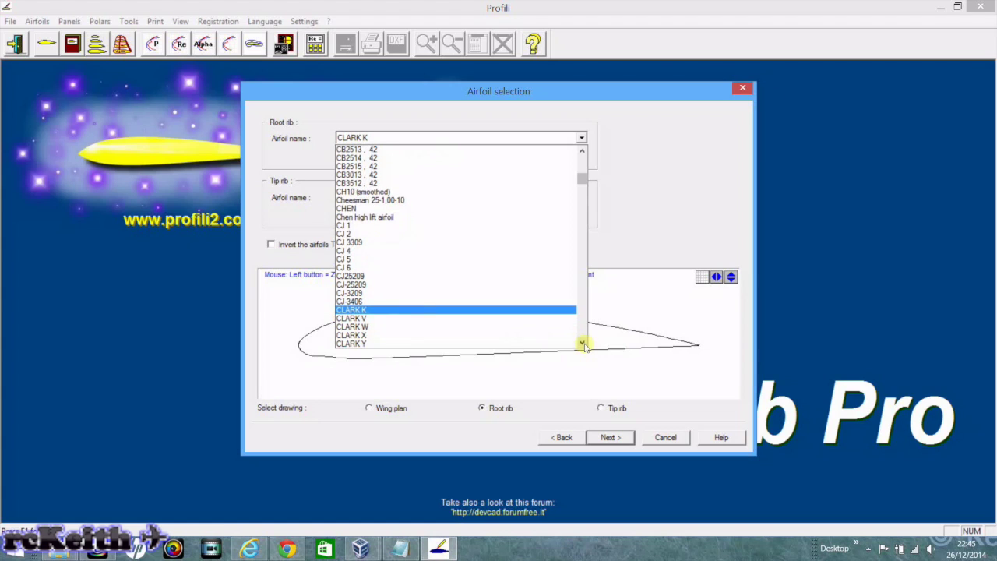
{"action": "left_click", "coordinate": [473, 343]}
Choose CLARK Y for the tip rib as well and invert the airfoils top/down
{"action": "left_click", "coordinate": [470, 198]}
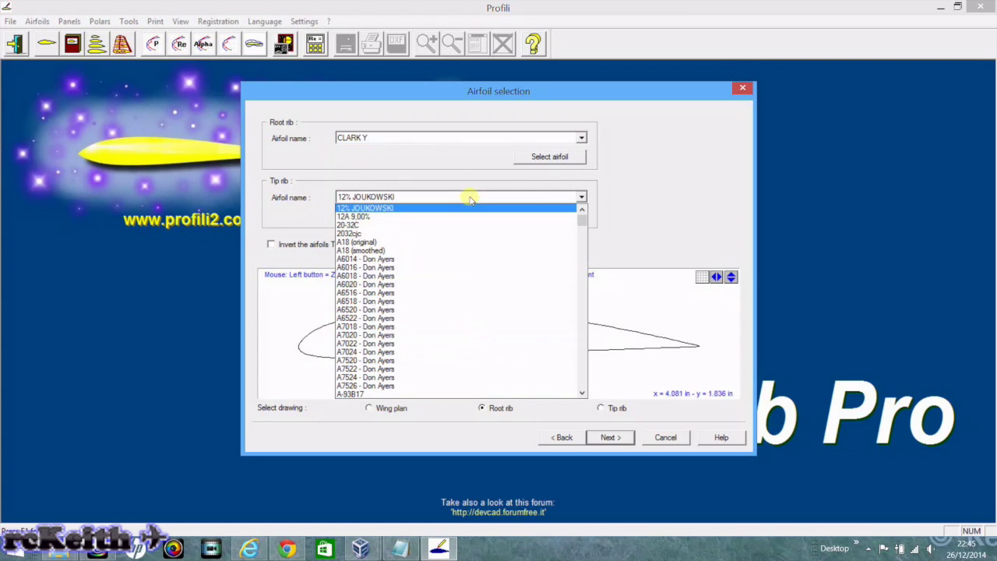
{"action": "type", "text": "cl"}
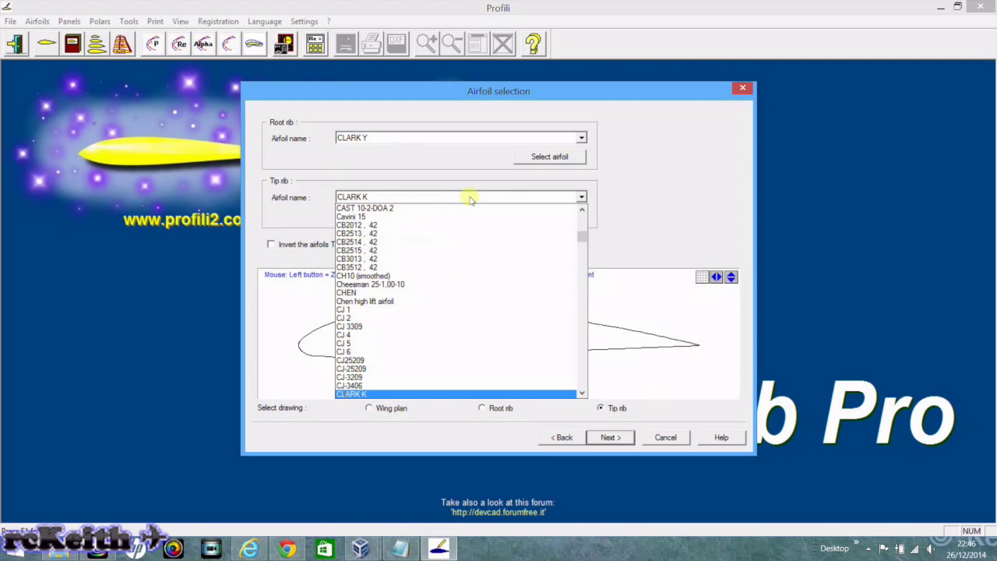
{"action": "left_click", "coordinate": [582, 393]}
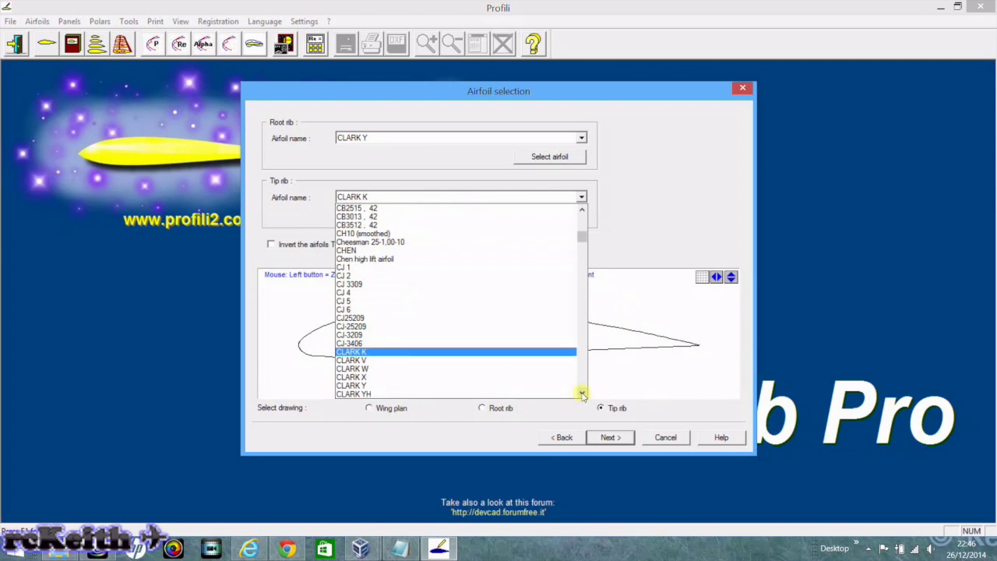
{"action": "left_click", "coordinate": [582, 393]}
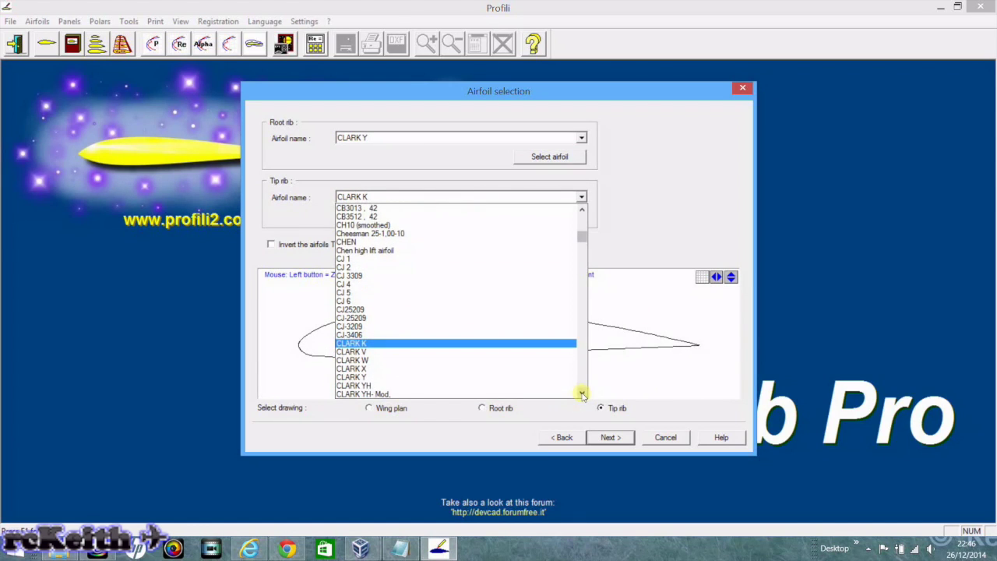
{"action": "left_click", "coordinate": [407, 380]}
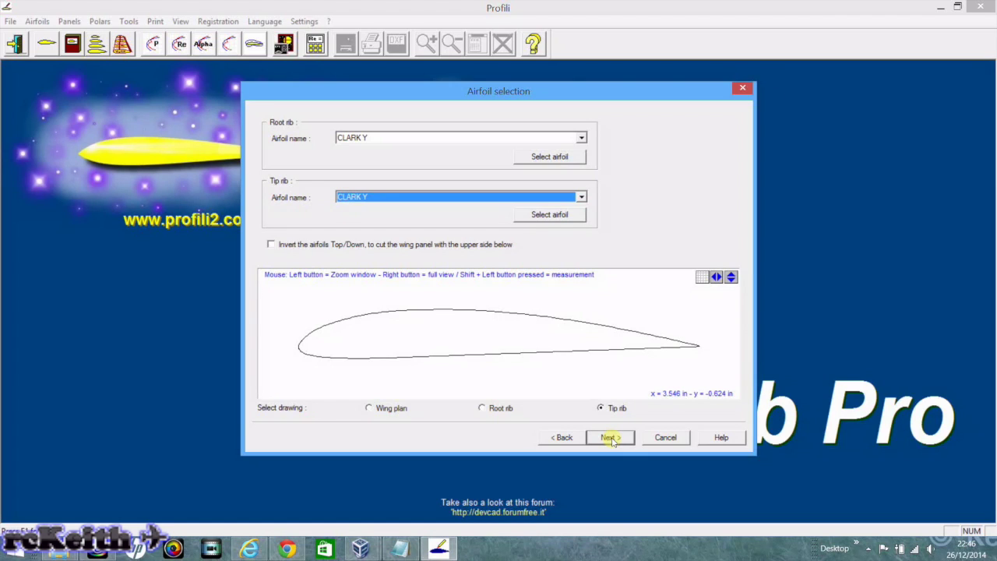
{"action": "left_click", "coordinate": [270, 244]}
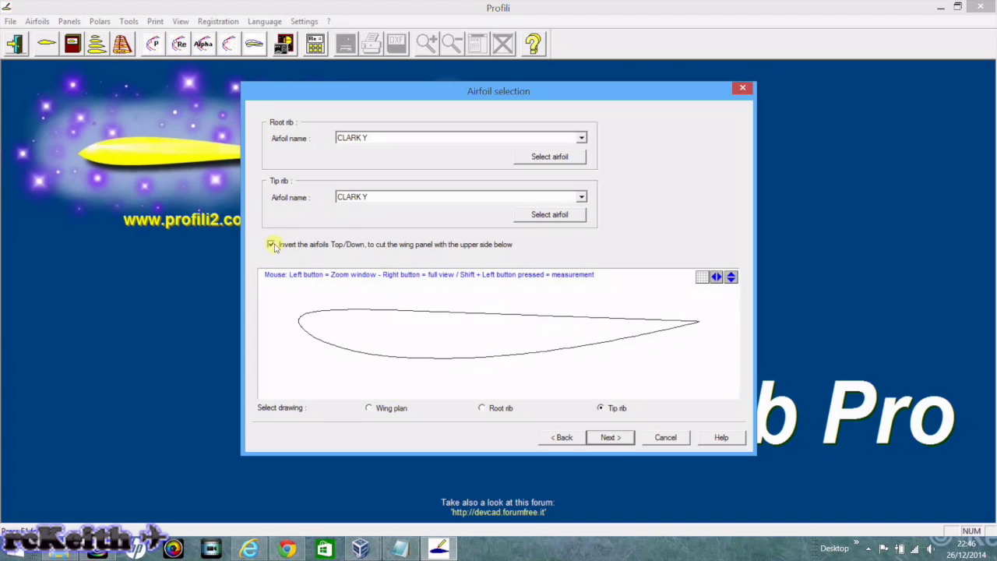
{"action": "left_click", "coordinate": [611, 437]}
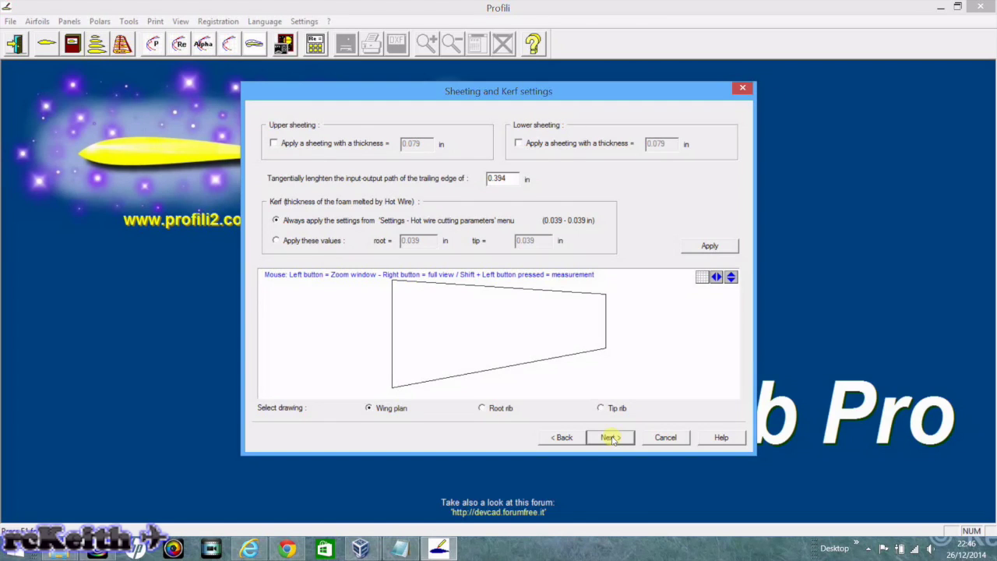
Keep the kerf from the general hot-wire cutting settings (0.039 in) rather than custom values
{"action": "left_click", "coordinate": [311, 243]}
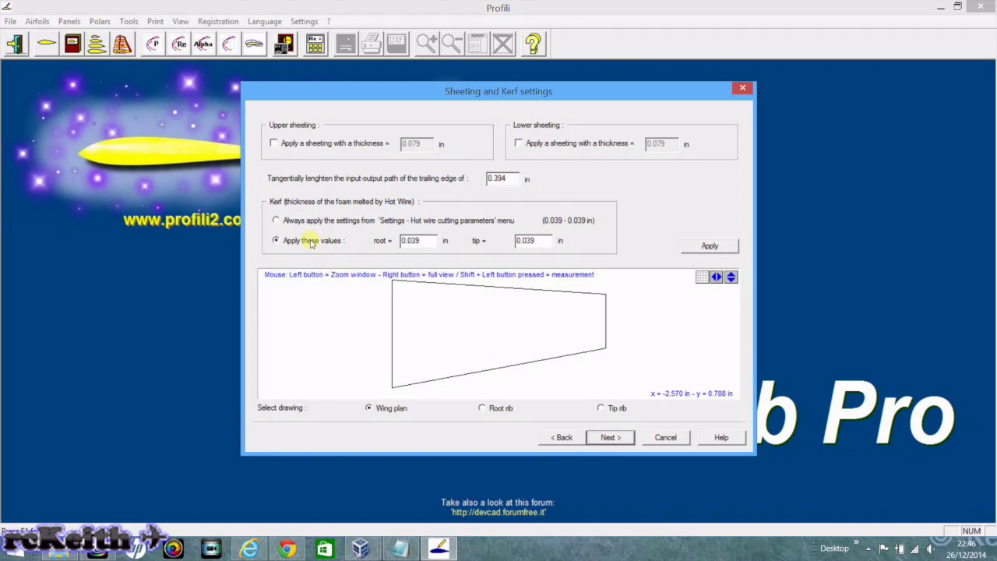
{"action": "left_click", "coordinate": [311, 221]}
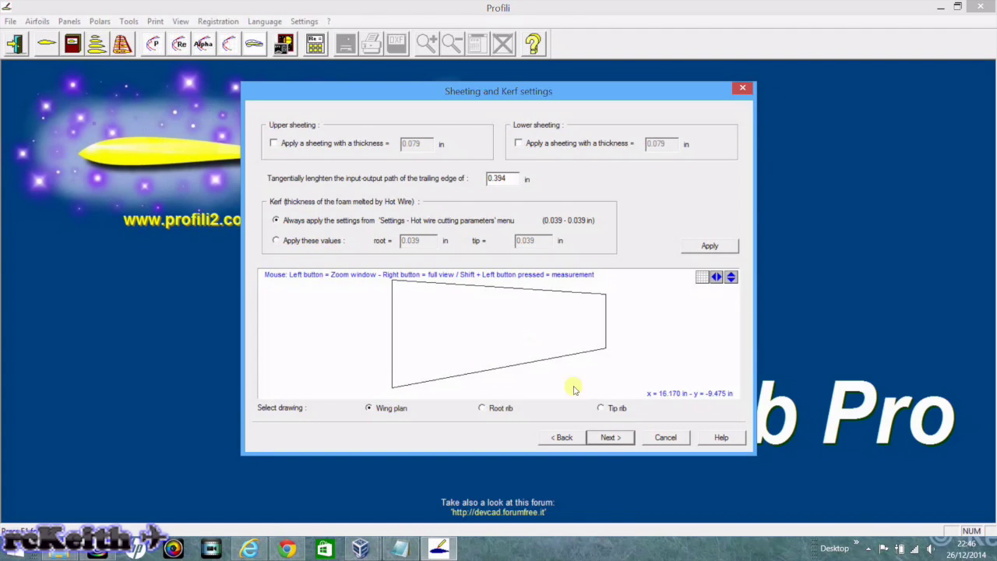
{"action": "left_click", "coordinate": [610, 437]}
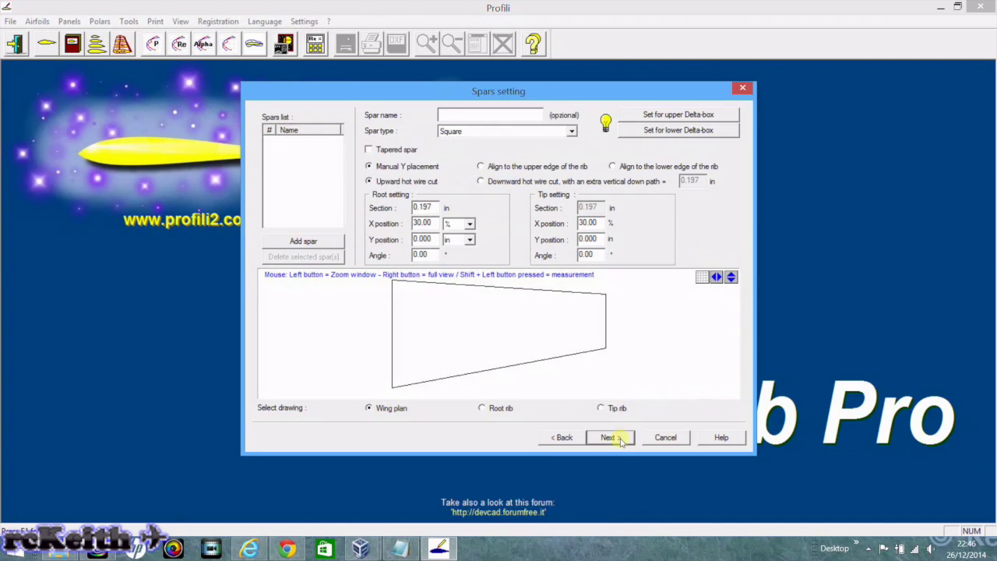
Make the spar a circle and name it SP1
{"action": "left_click", "coordinate": [571, 131]}
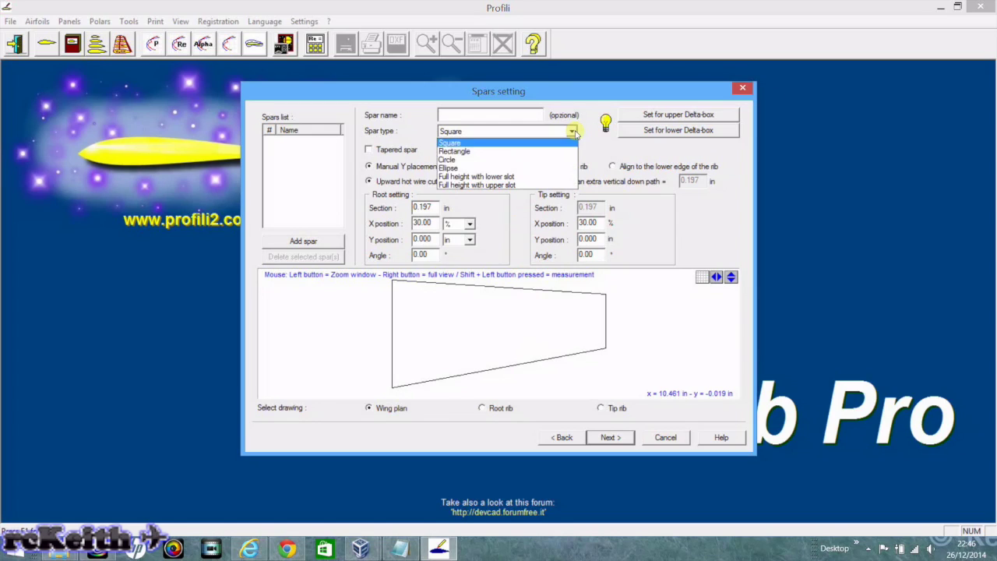
{"action": "left_click", "coordinate": [502, 160]}
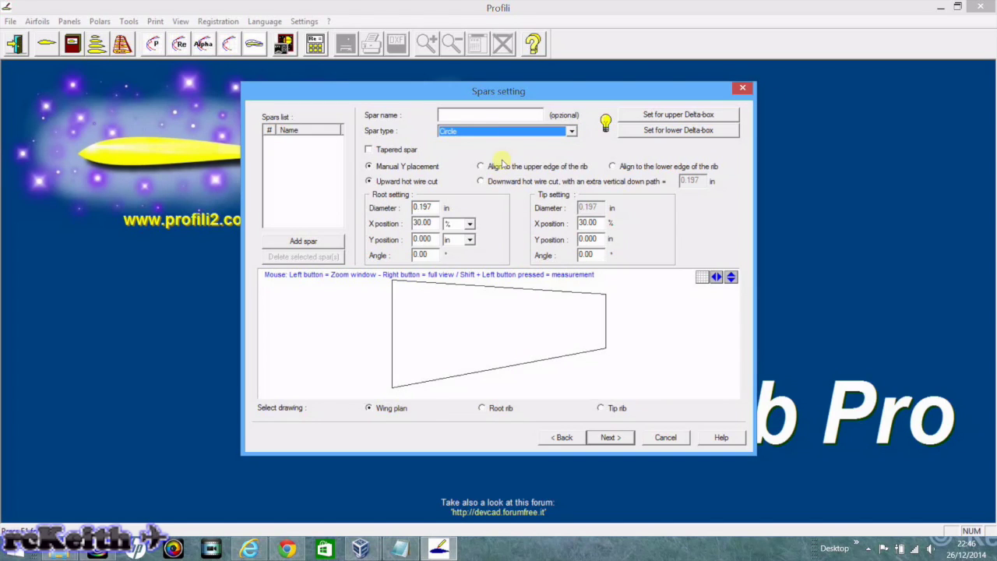
{"action": "left_click", "coordinate": [480, 116]}
{"action": "type", "text": "SP"}
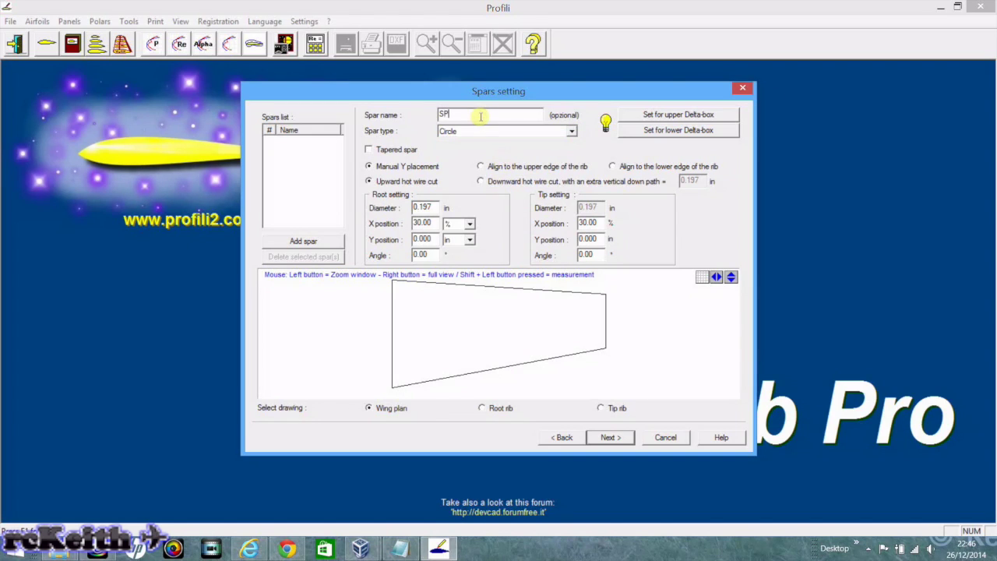
{"action": "type", "text": "1"}
Set SP1's diameter to 0.25 in, add it, and preview it on the tip and root ribs
{"action": "left_click", "coordinate": [310, 242]}
{"action": "left_click", "coordinate": [432, 206]}
{"action": "left_click_drag", "start_coordinate": [433, 206], "coordinate": [414, 207]}
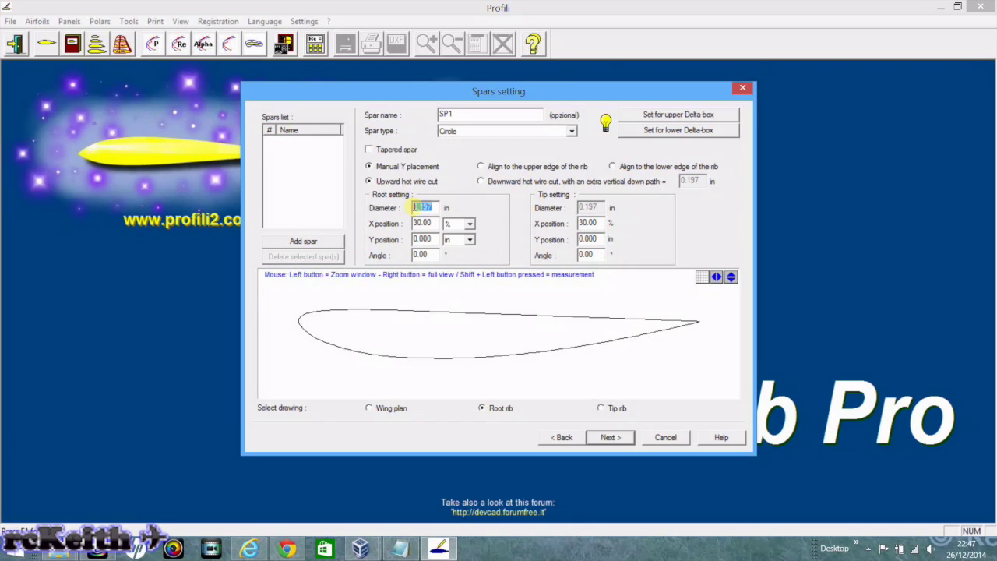
{"action": "type", "text": ".25"}
{"action": "left_click", "coordinate": [314, 244]}
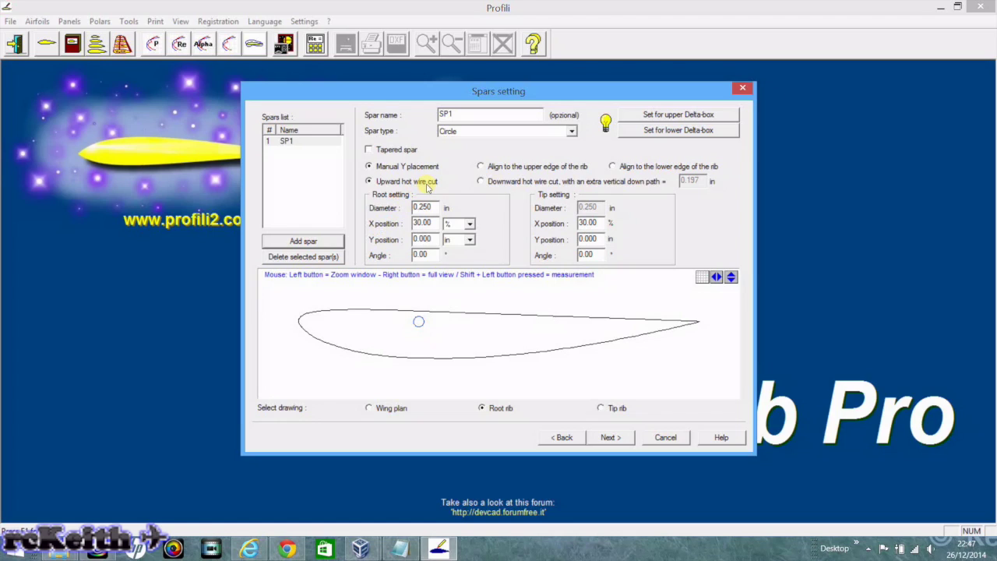
{"action": "left_click", "coordinate": [601, 408]}
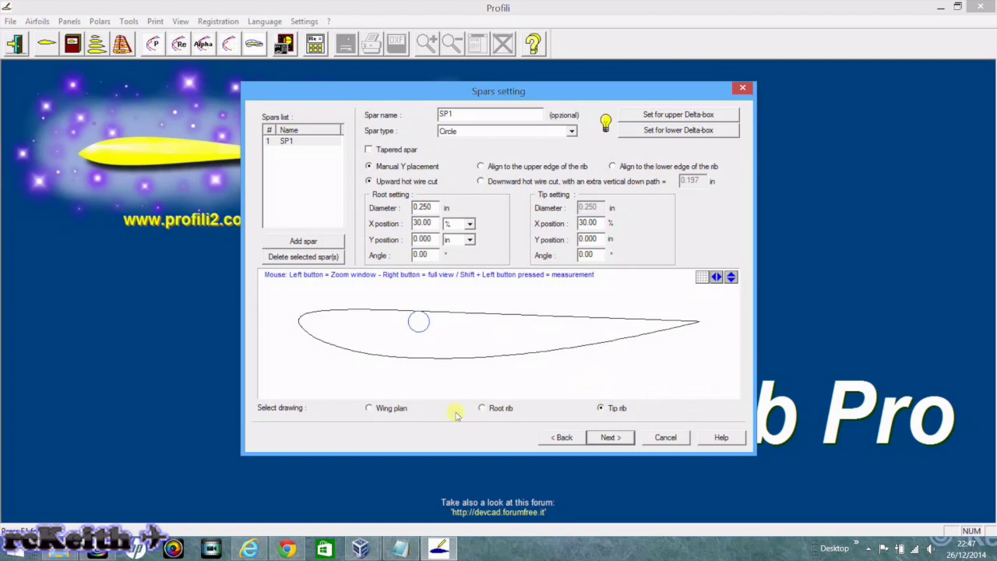
{"action": "left_click", "coordinate": [482, 409]}
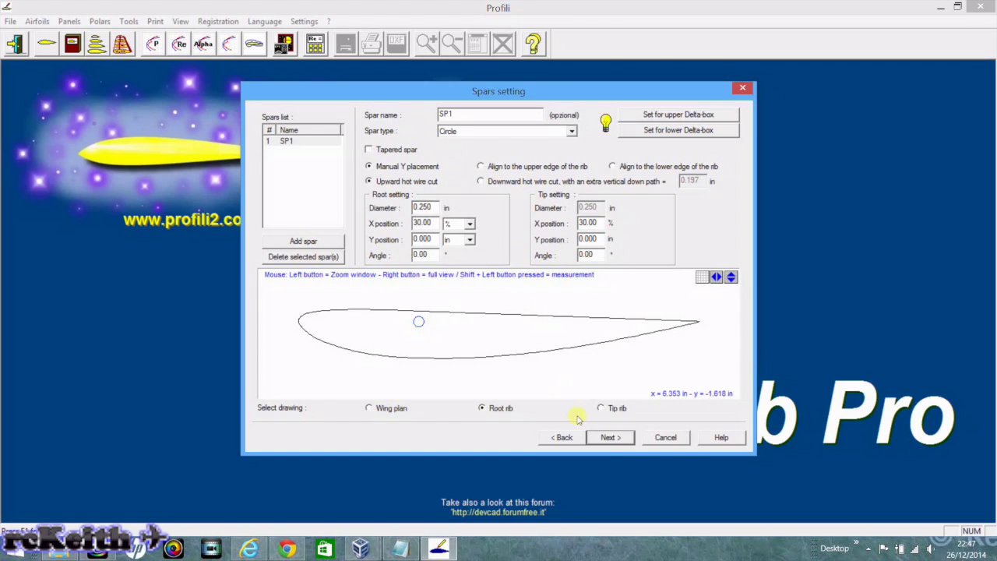
{"action": "left_click", "coordinate": [608, 439]}
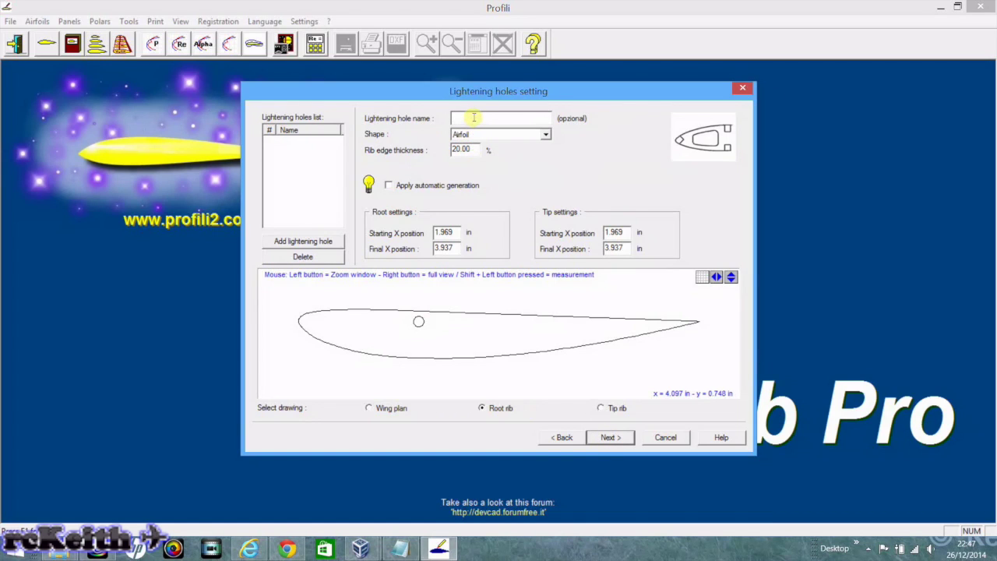
Enter LH1, auto-generate lightening holes Num. 1 and Num. 2, and return to spar settings
{"action": "type", "text": "LH1"}
{"action": "left_click", "coordinate": [389, 186]}
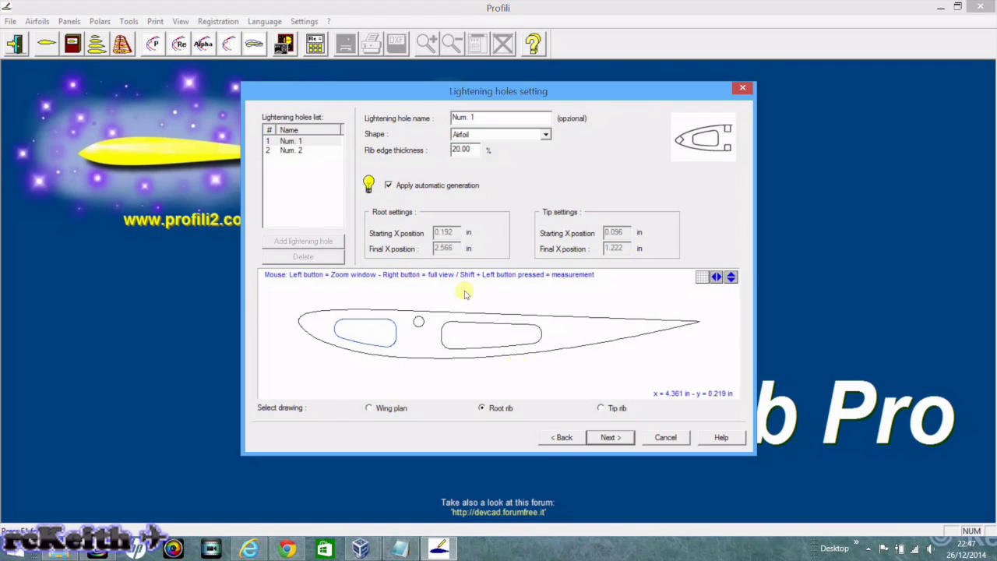
{"action": "left_click", "coordinate": [558, 440]}
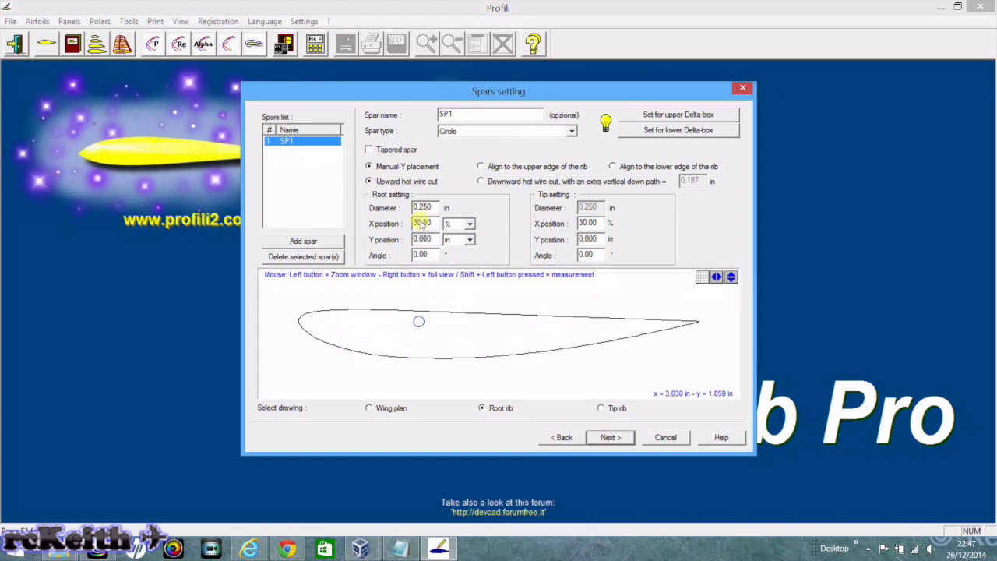
Delete spar SP1 so the rib keeps just its two lightening holes, then reach foam block placement
{"action": "left_click", "coordinate": [302, 257]}
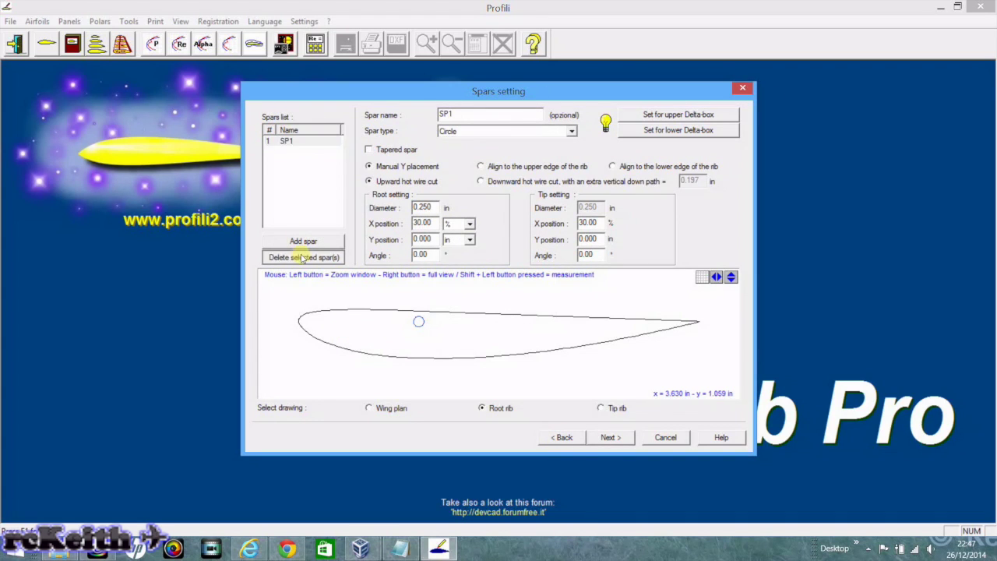
{"action": "left_click", "coordinate": [614, 438]}
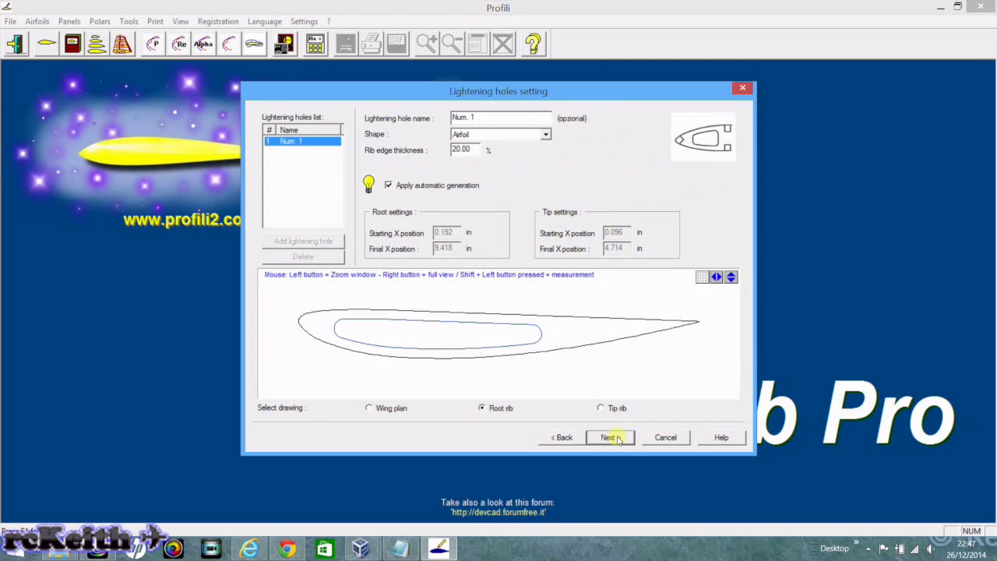
{"action": "left_click", "coordinate": [562, 438]}
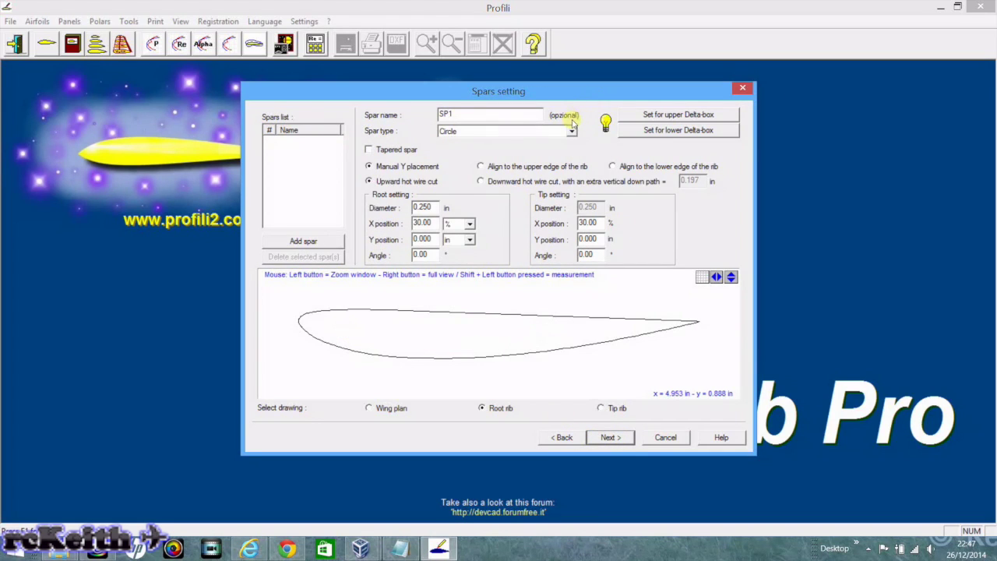
{"action": "left_click", "coordinate": [306, 242]}
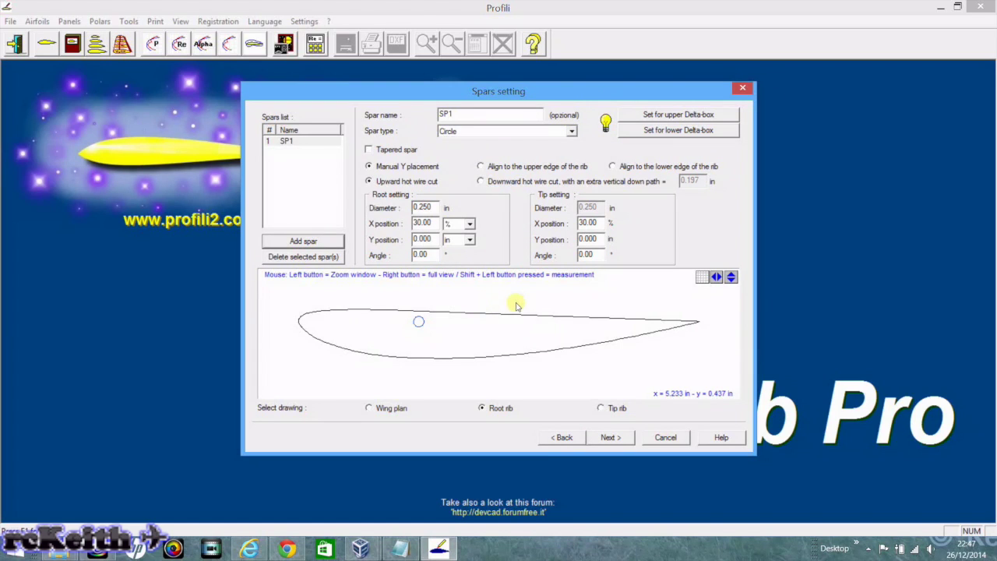
{"action": "left_click", "coordinate": [610, 439]}
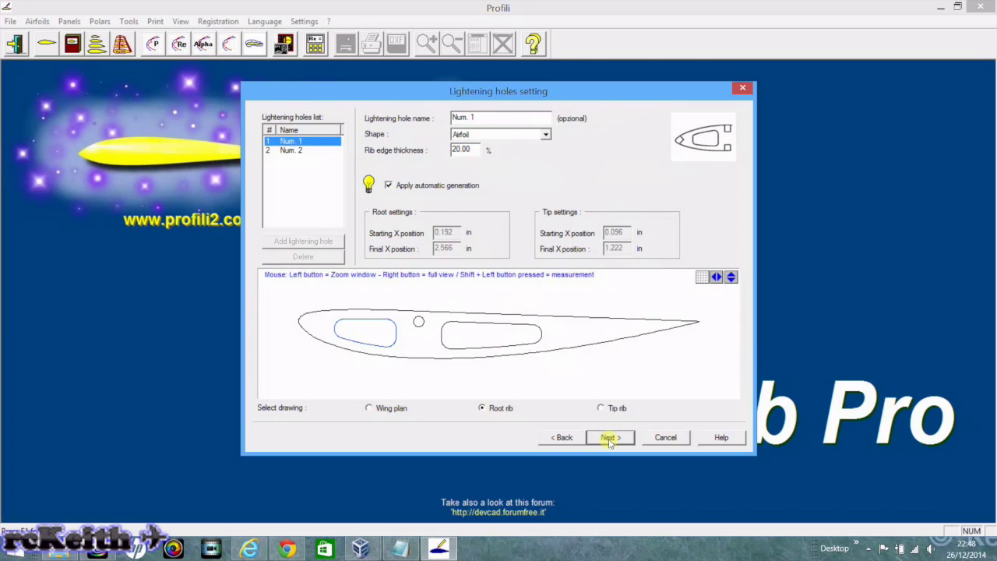
{"action": "left_click", "coordinate": [389, 186]}
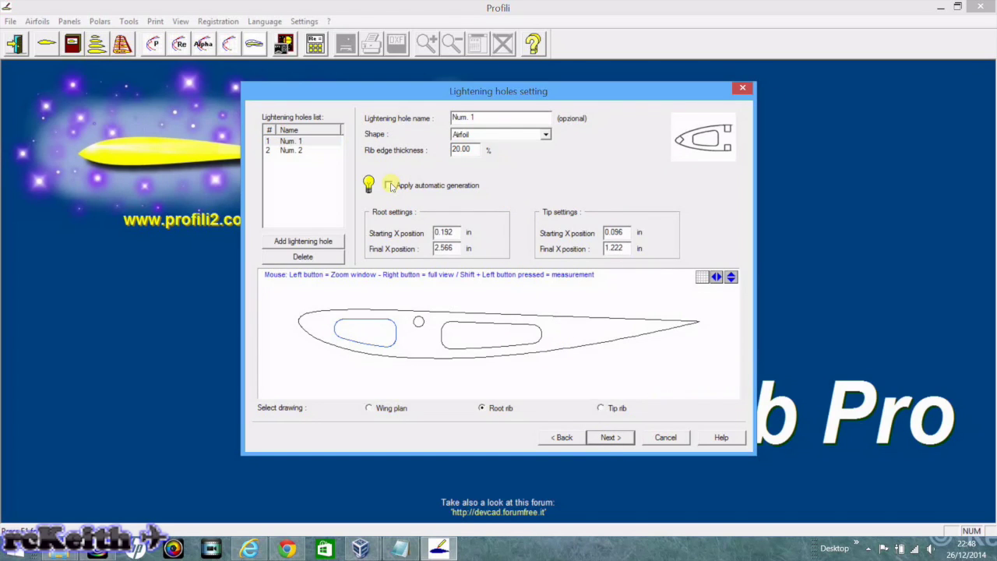
{"action": "left_click", "coordinate": [562, 438]}
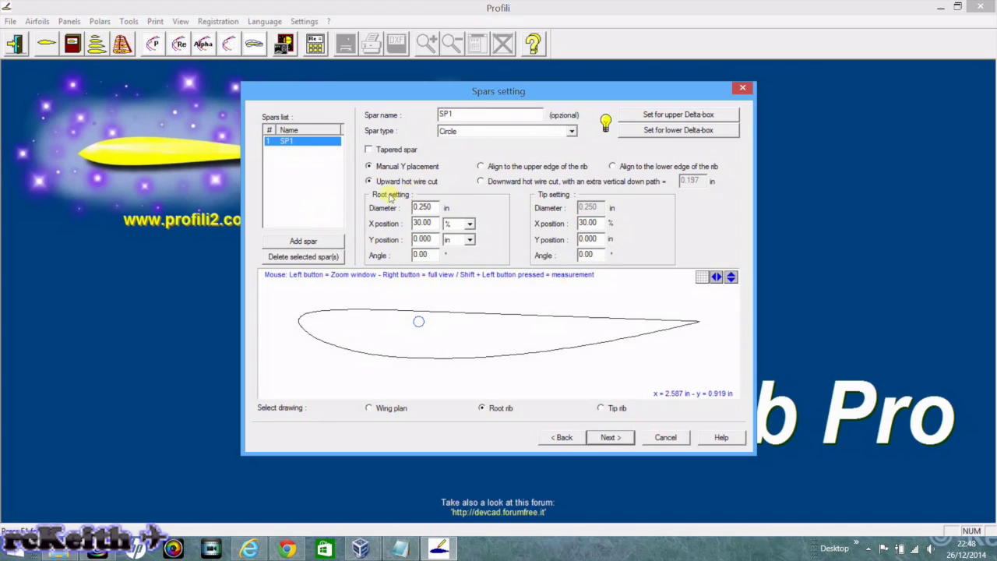
{"action": "left_click", "coordinate": [335, 257]}
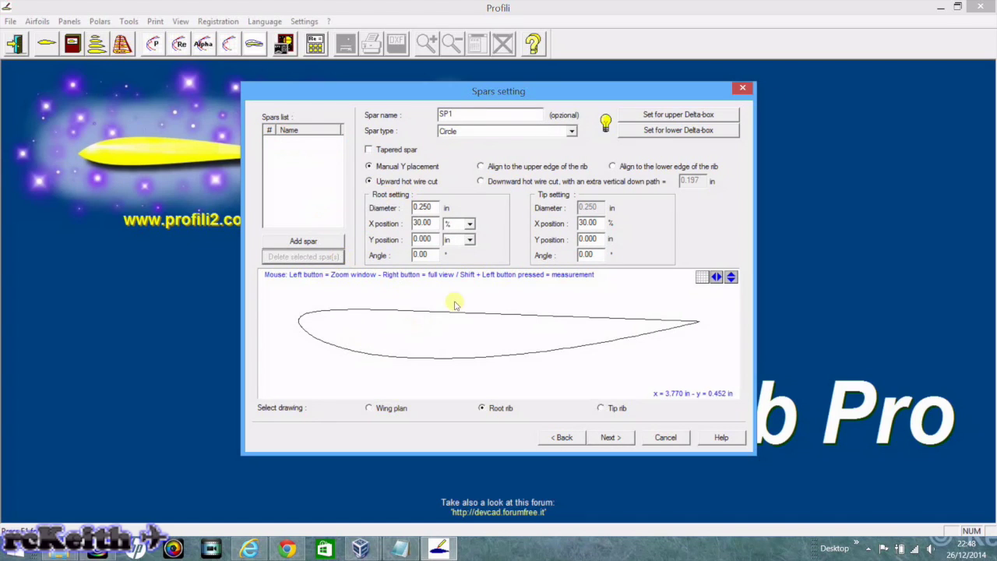
{"action": "left_click", "coordinate": [613, 439]}
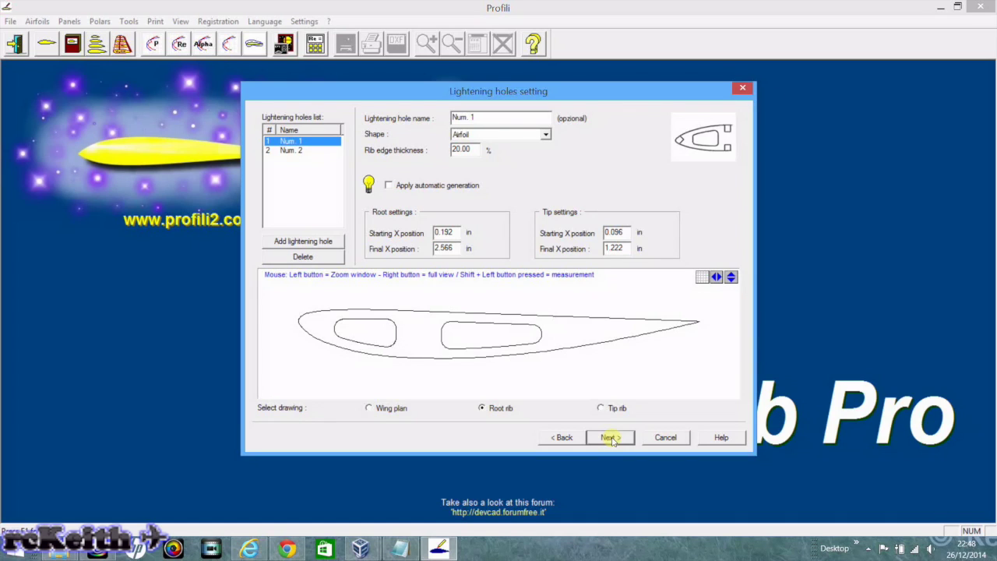
{"action": "left_click", "coordinate": [611, 438]}
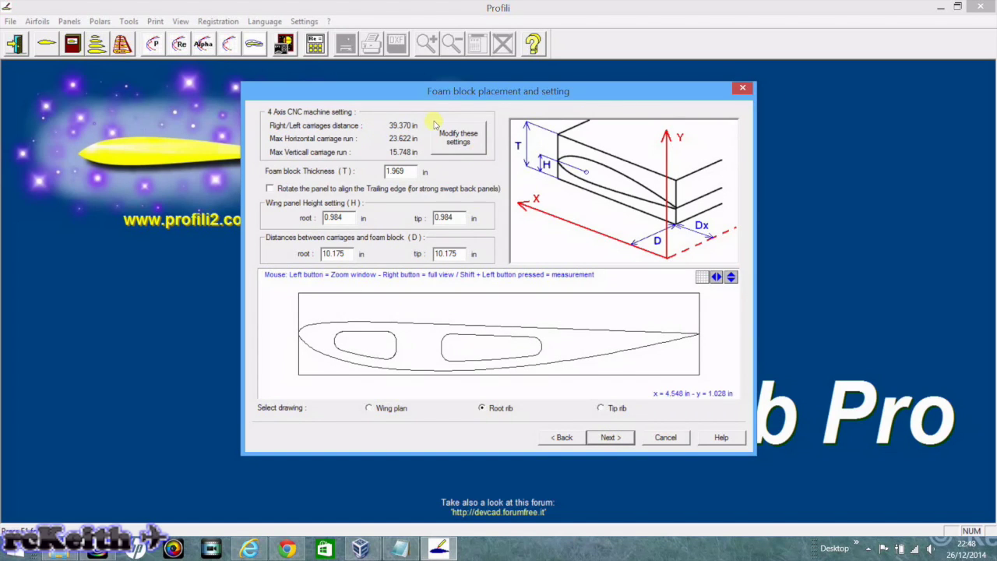
Set the CNC machine to 34 in carriage distance, 16 in horizontal and 11 in vertical run
{"action": "left_click", "coordinate": [458, 141]}
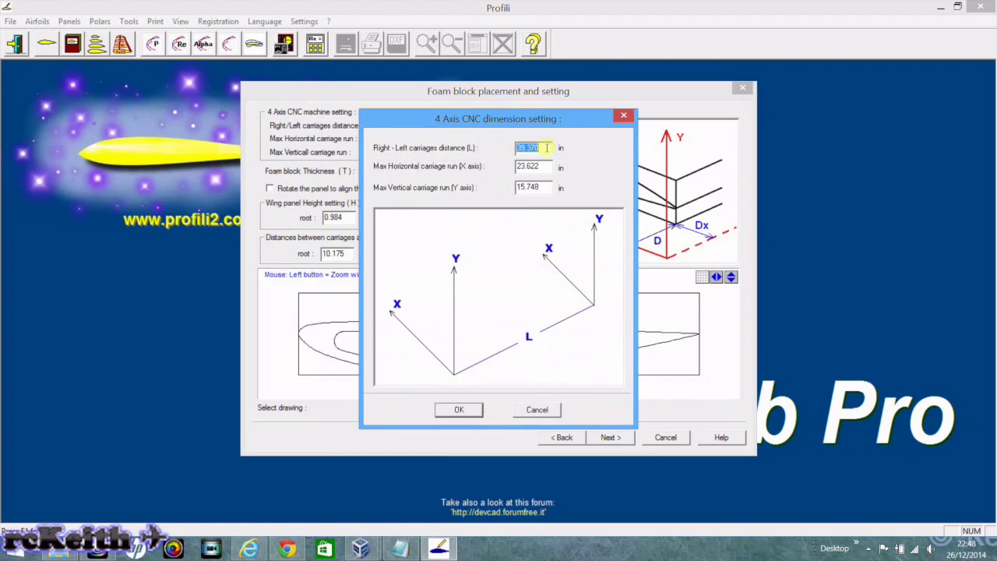
{"action": "type", "text": "34"}
{"action": "key", "text": "Tab"}
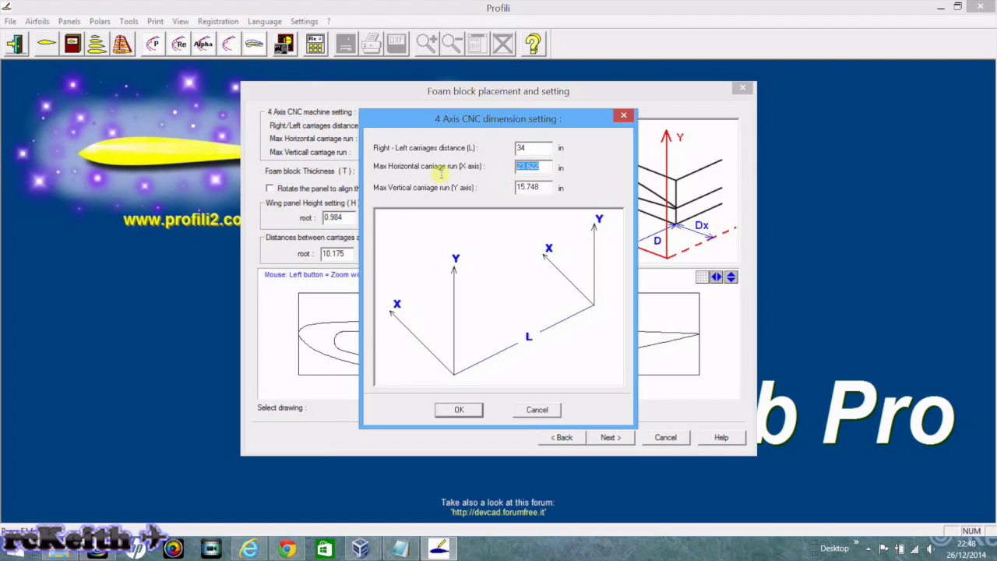
{"action": "type", "text": "16"}
{"action": "left_click", "coordinate": [545, 188]}
{"action": "left_click_drag", "start_coordinate": [545, 188], "coordinate": [468, 184]}
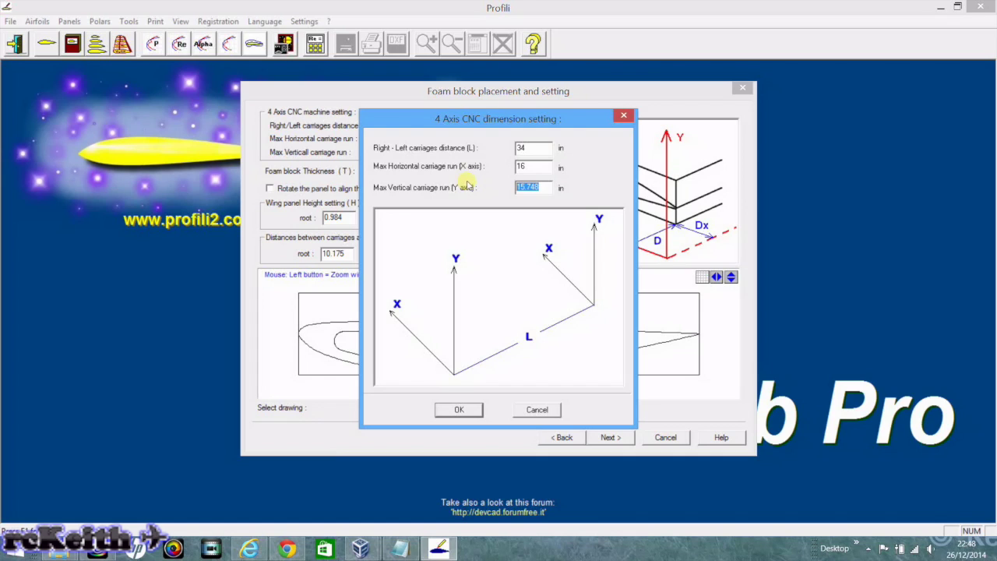
{"action": "type", "text": "11"}
{"action": "left_click", "coordinate": [458, 413]}
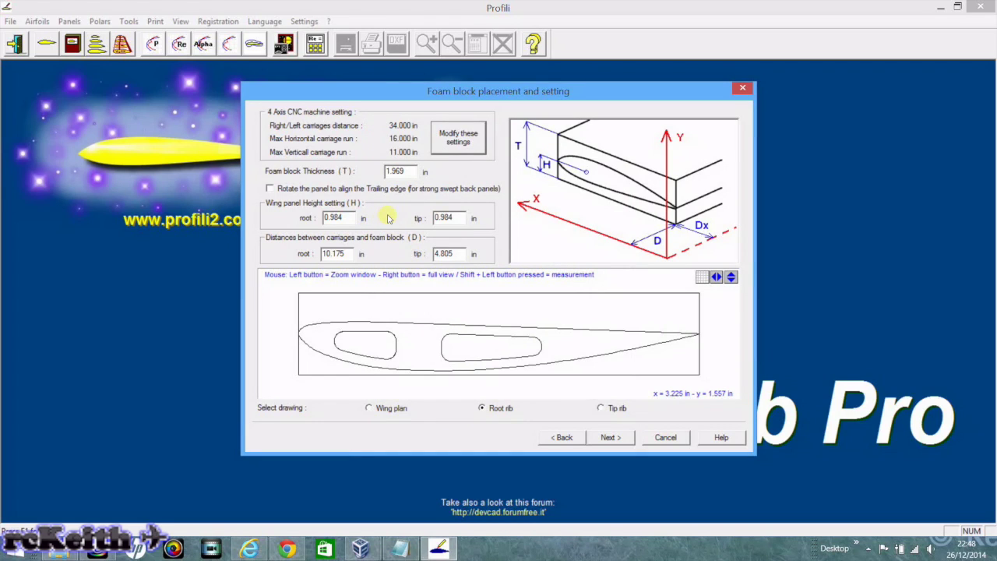
Change the foam block thickness from 1.969 to 2.35 in and check it in the wing-plan preview
{"action": "left_click", "coordinate": [407, 171]}
{"action": "left_click_drag", "start_coordinate": [406, 171], "coordinate": [331, 179]}
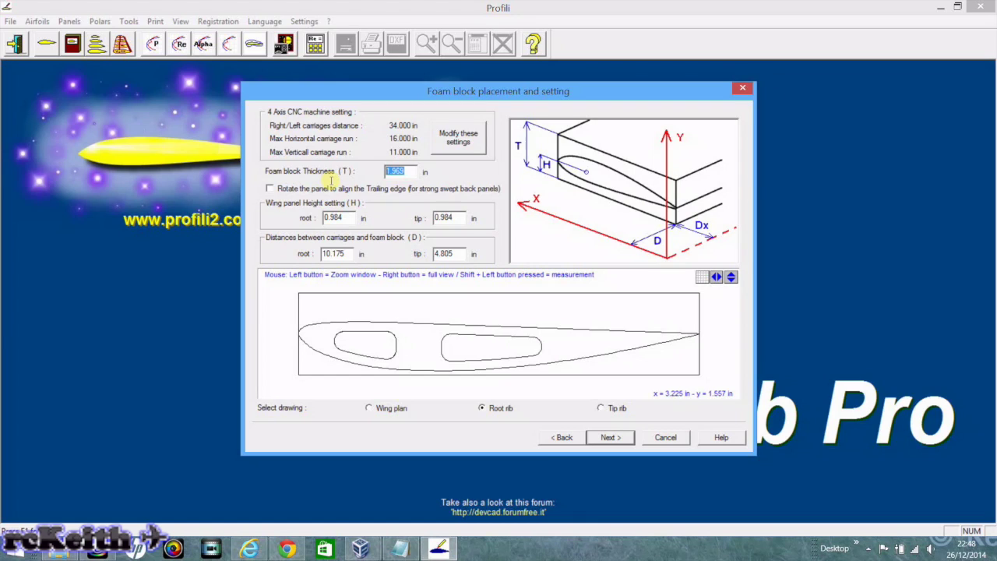
{"action": "type", "text": "2.35"}
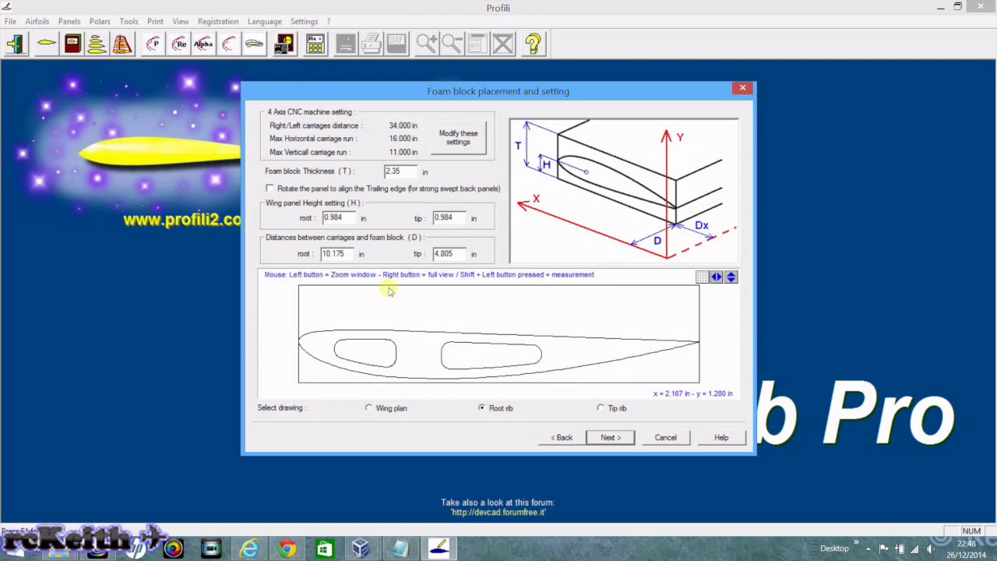
{"action": "left_click", "coordinate": [370, 409]}
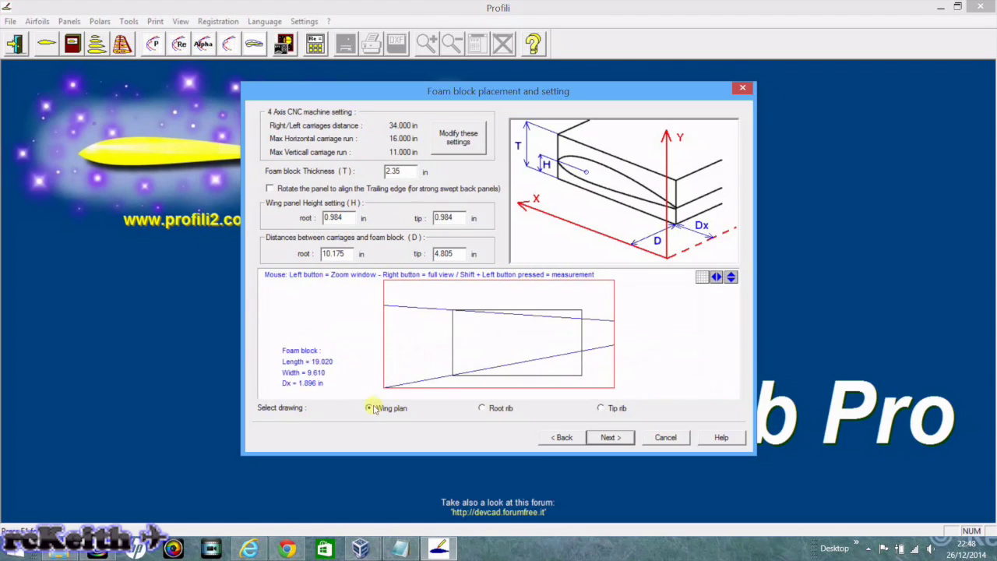
{"action": "left_click", "coordinate": [610, 438]}
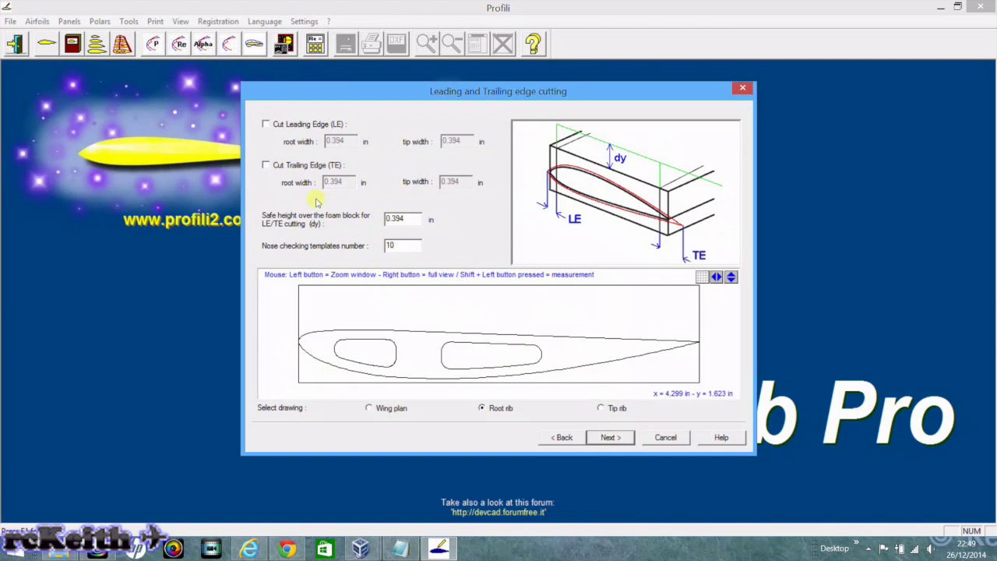
Turn on trailing-edge cutting at 0.394 in, then return to Foam block placement after the negative-Y warning
{"action": "left_click", "coordinate": [266, 166]}
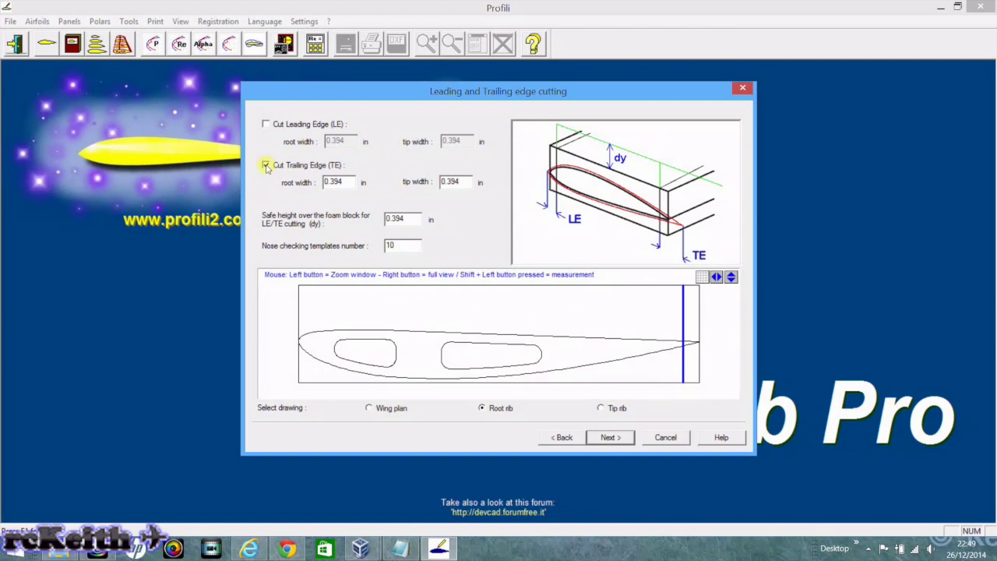
{"action": "left_click", "coordinate": [621, 439]}
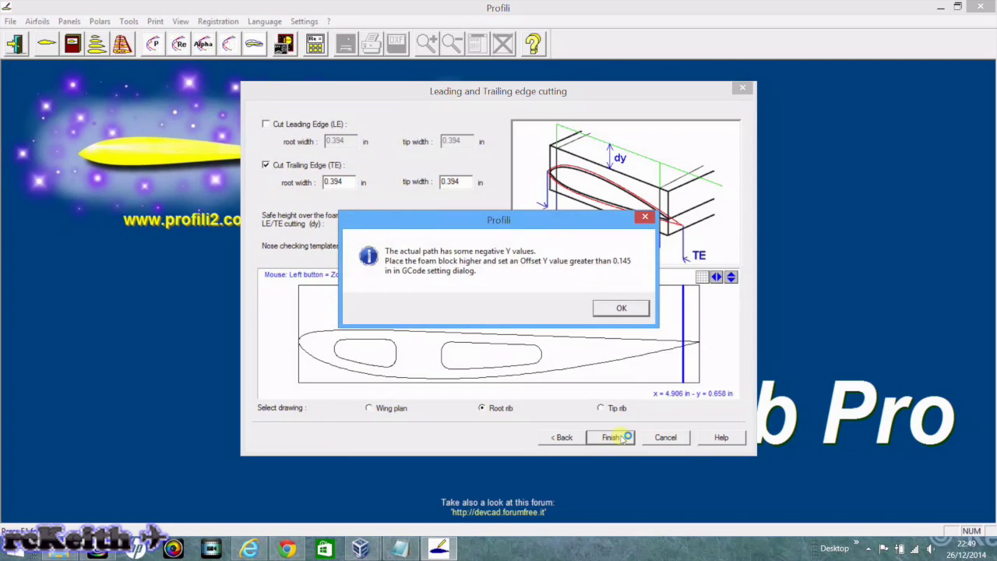
{"action": "left_click", "coordinate": [621, 309]}
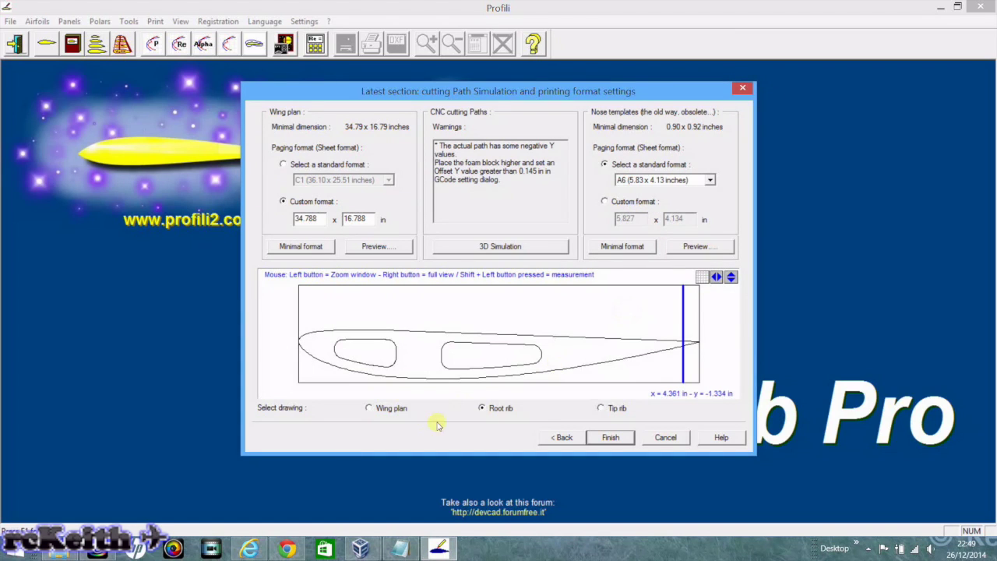
{"action": "left_click", "coordinate": [561, 437]}
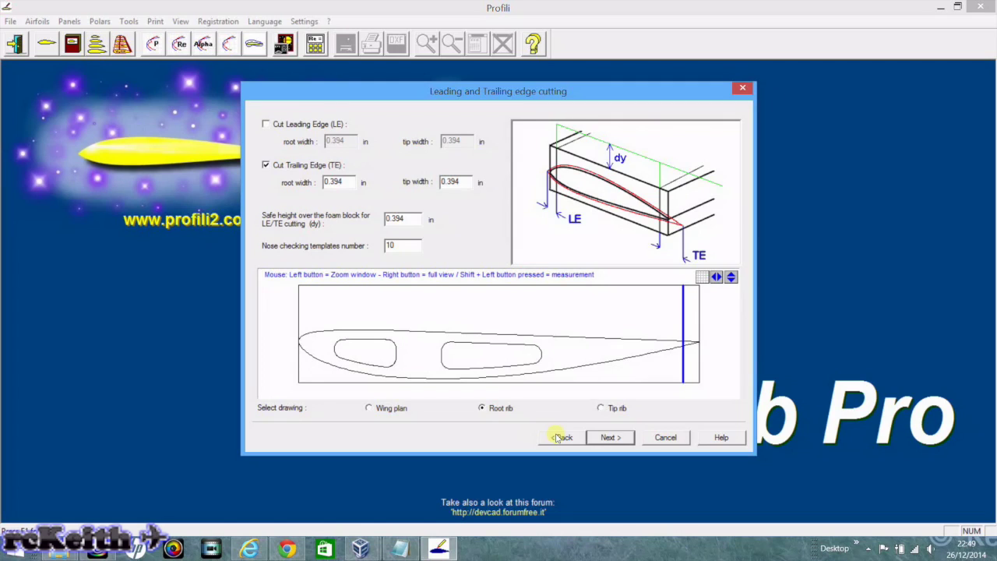
{"action": "left_click", "coordinate": [558, 437]}
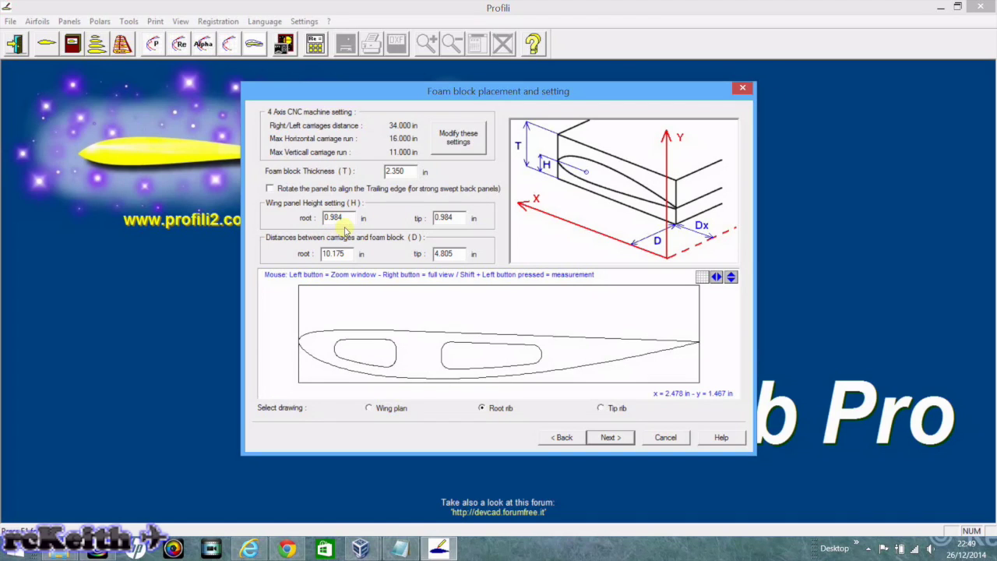
Change the wing panel height from 0.984 to 1.5 in at both root and tip
{"action": "left_click_drag", "start_coordinate": [347, 218], "coordinate": [305, 222]}
{"action": "type", "text": "1"}
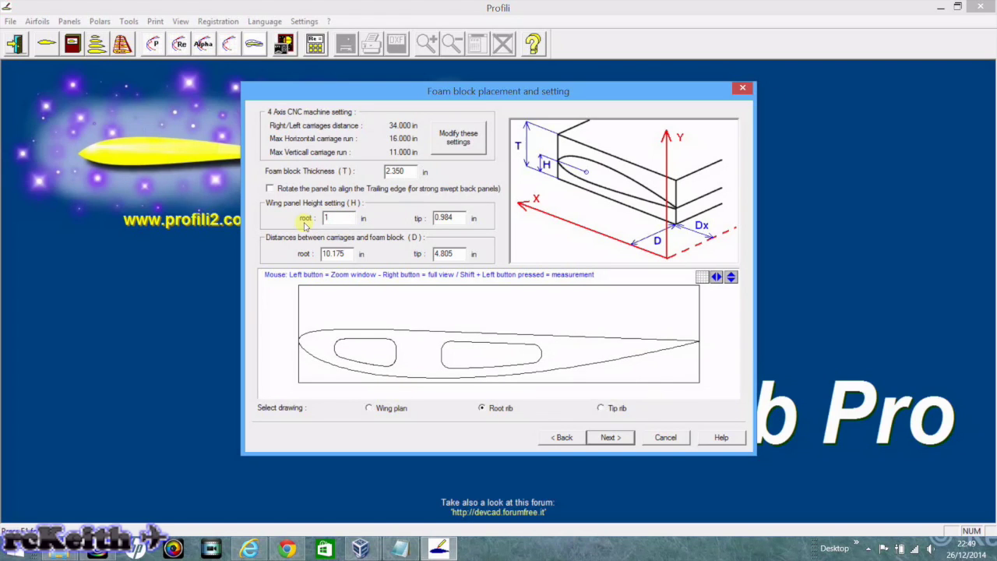
{"action": "type", "text": ".5"}
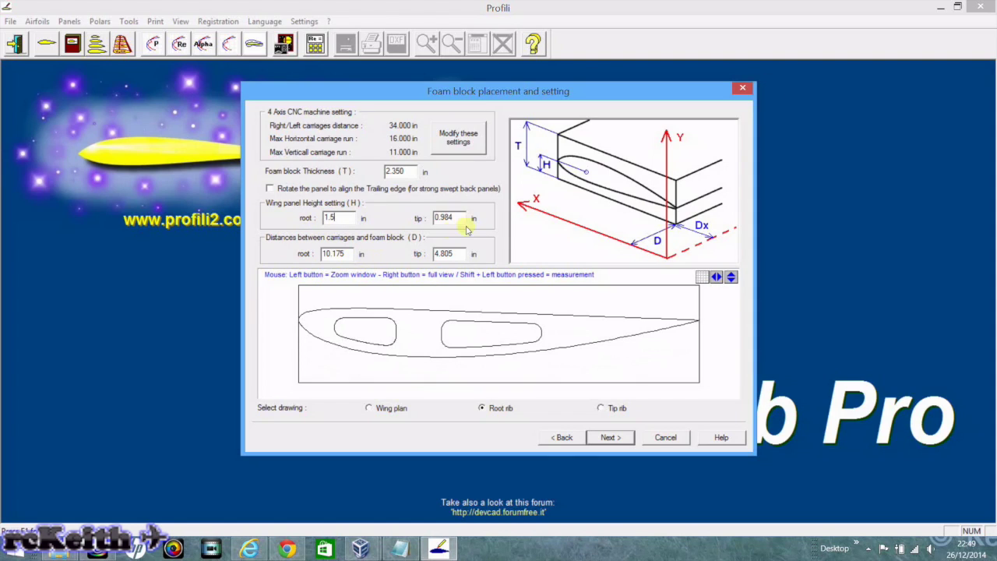
{"action": "key", "text": "Tab"}
{"action": "type", "text": "1"}
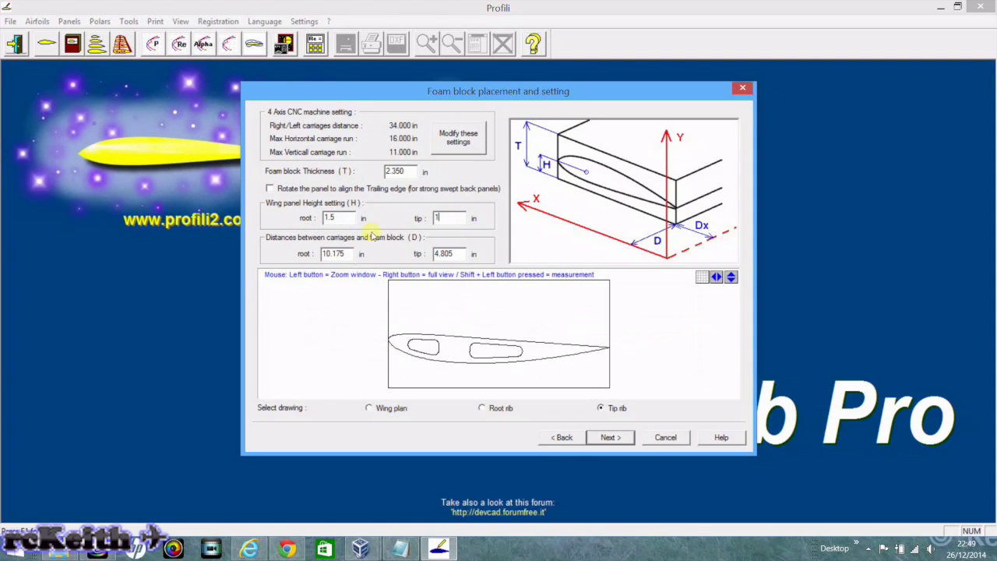
{"action": "type", "text": ".5"}
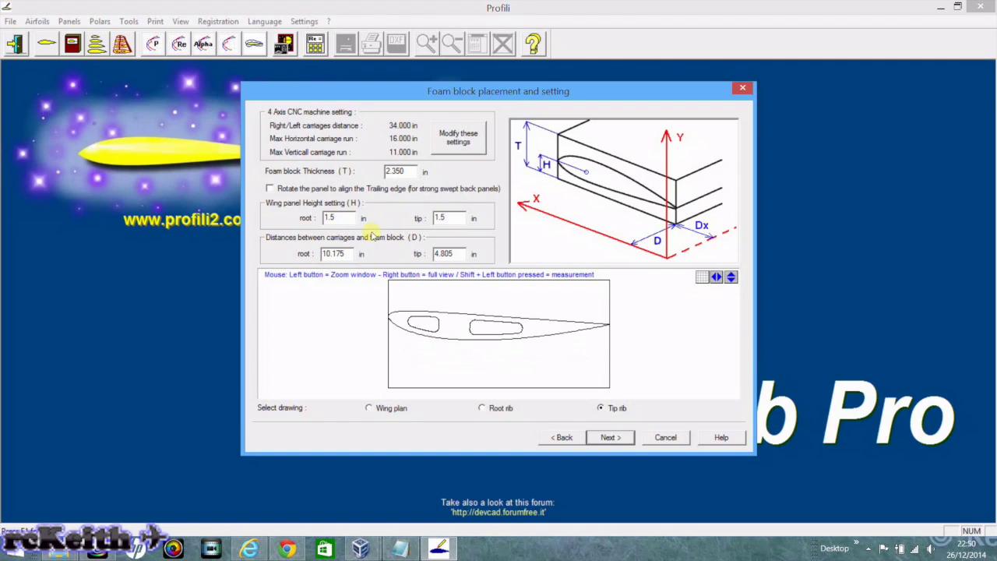
{"action": "left_click", "coordinate": [610, 438]}
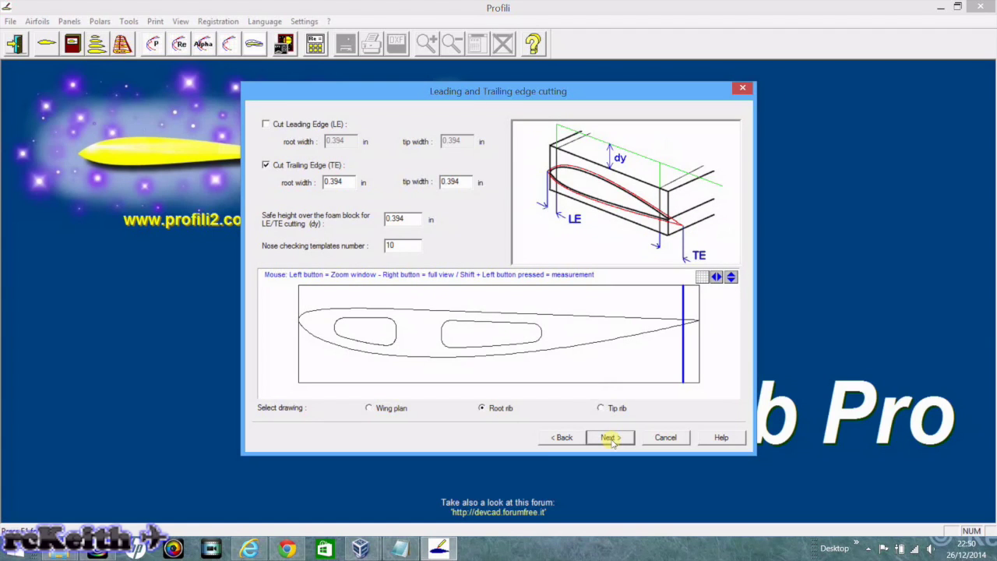
Go to the final cutting-path page and run the 3D simulation with the default G-code settings
{"action": "left_click", "coordinate": [611, 438]}
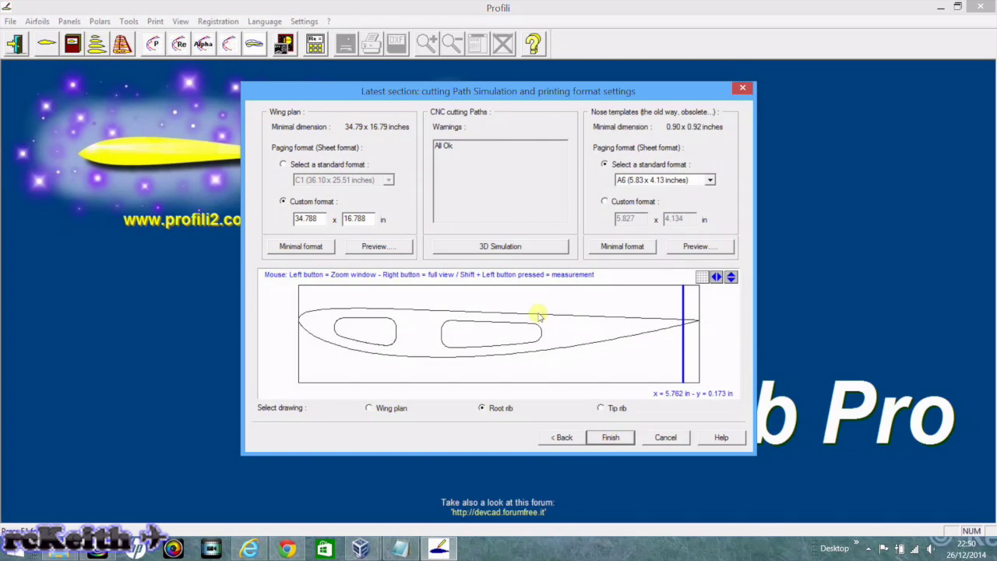
{"action": "left_click", "coordinate": [516, 247]}
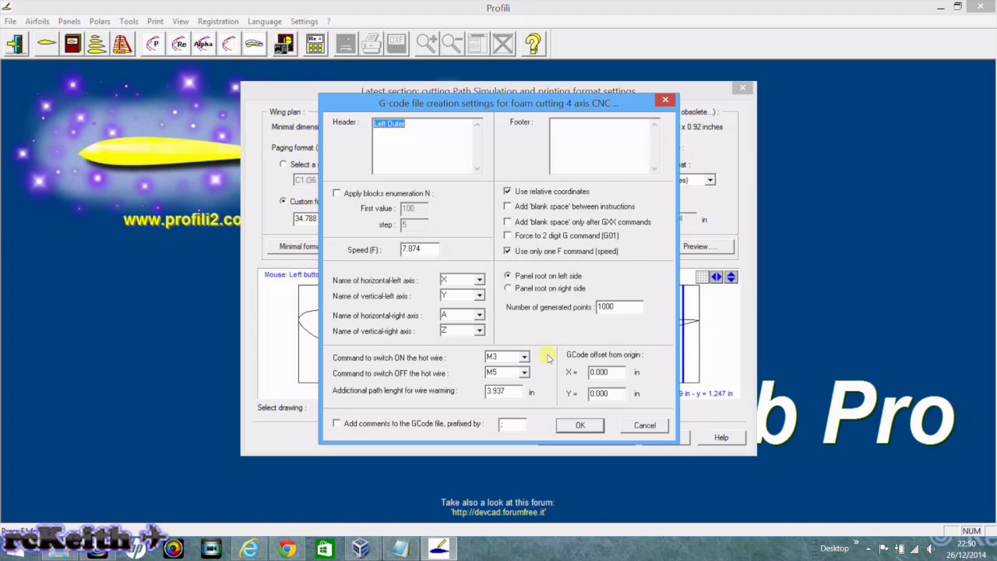
{"action": "left_click", "coordinate": [584, 427]}
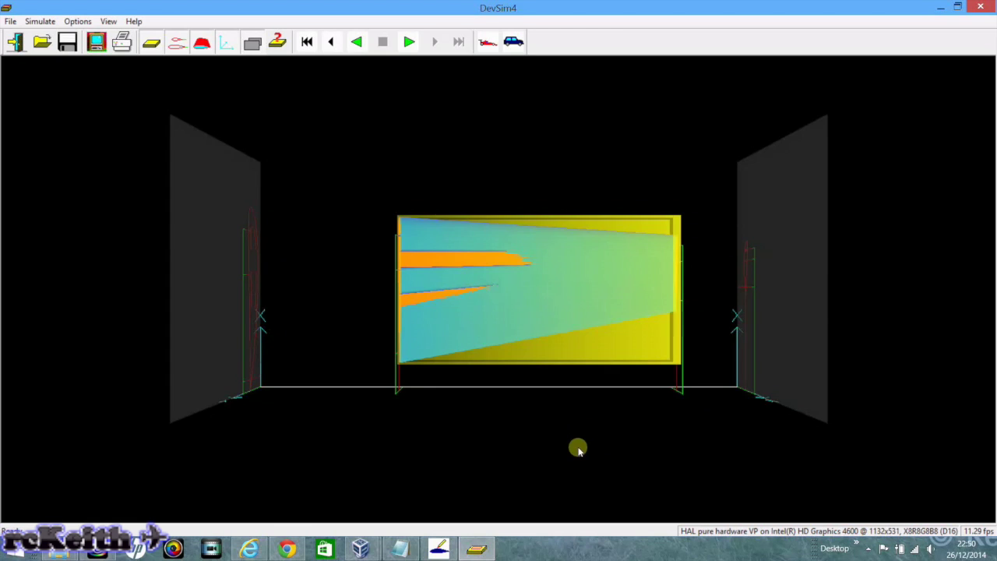
Play the hot-wire cut in DevSim4, rewind and view it from another angle, then close DevSim4
{"action": "left_click_drag", "start_coordinate": [576, 447], "coordinate": [583, 343]}
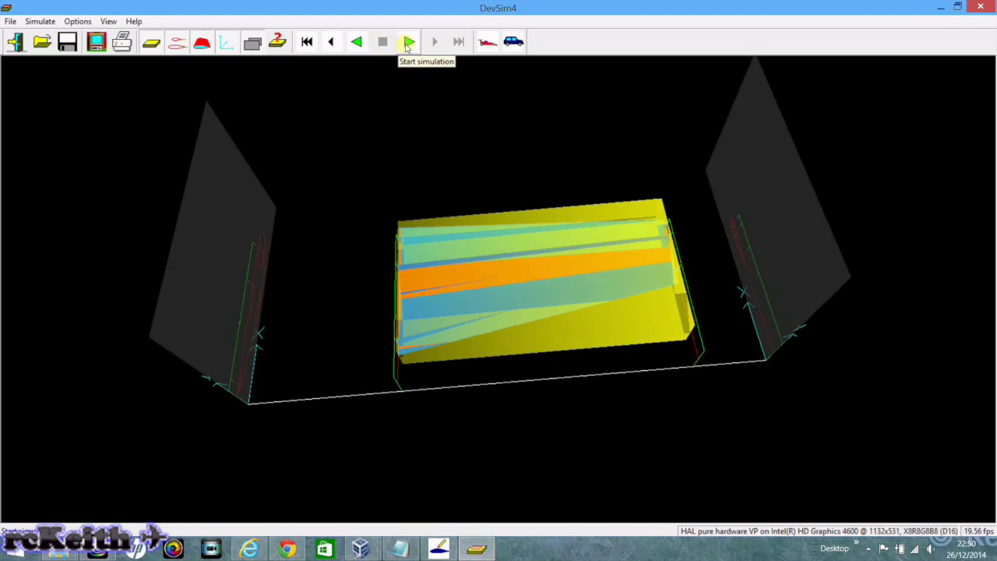
{"action": "left_click", "coordinate": [406, 47]}
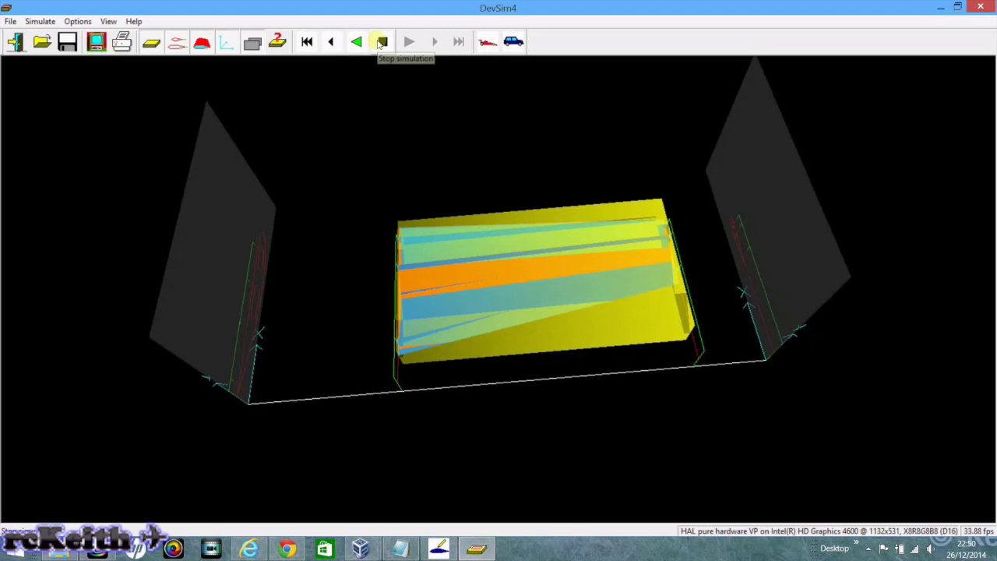
{"action": "left_click", "coordinate": [308, 42]}
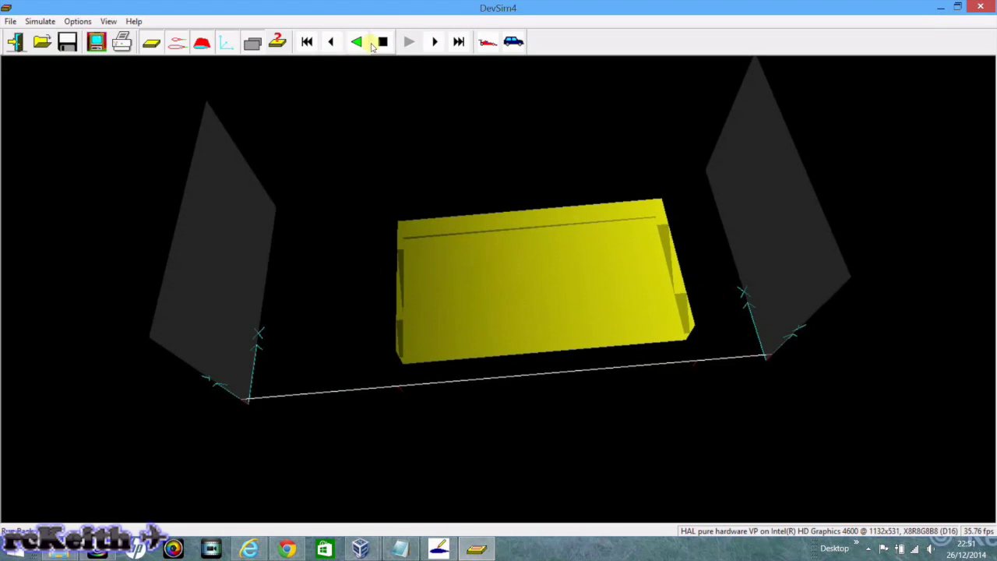
{"action": "left_click_drag", "start_coordinate": [592, 164], "coordinate": [657, 441]}
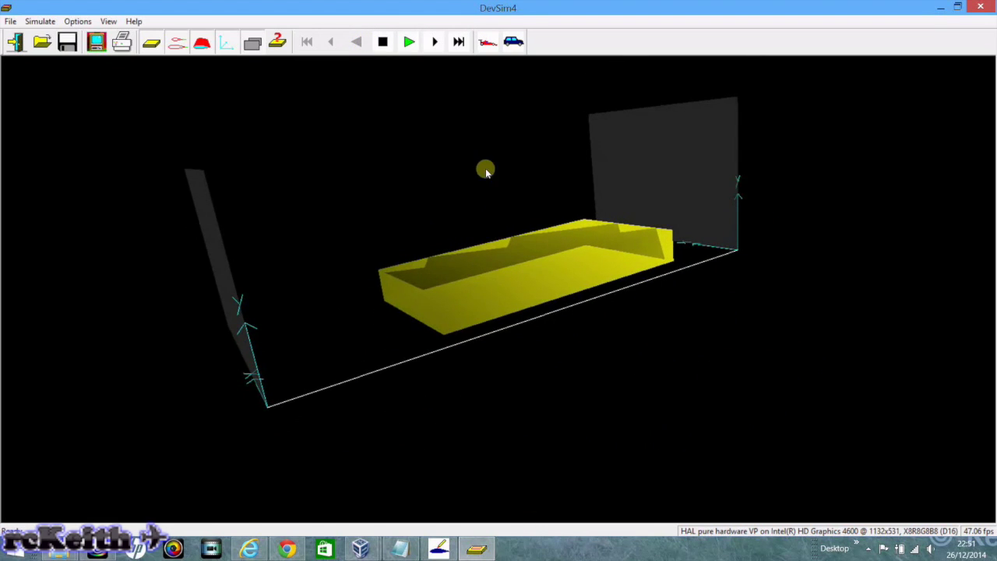
{"action": "left_click", "coordinate": [382, 42]}
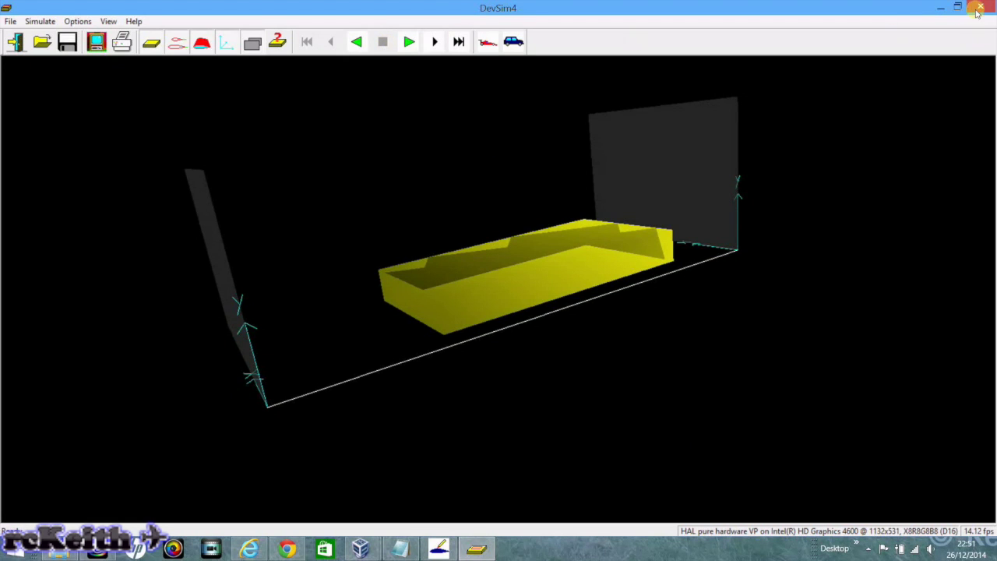
{"action": "left_click", "coordinate": [980, 7]}
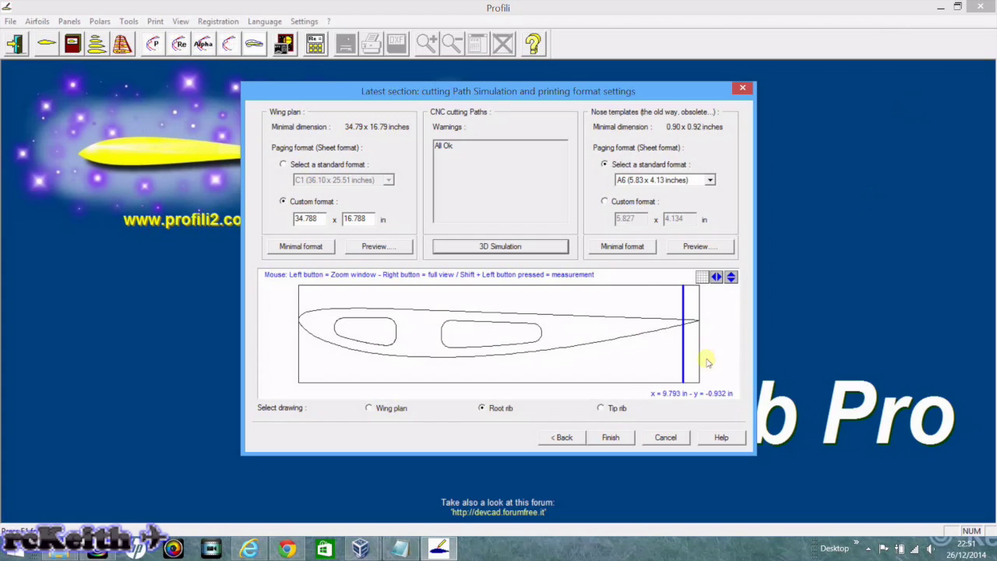
Finish the wizard and run Export GCode for 4 axes CNC (foam cutting), accepting its settings
{"action": "left_click", "coordinate": [611, 438]}
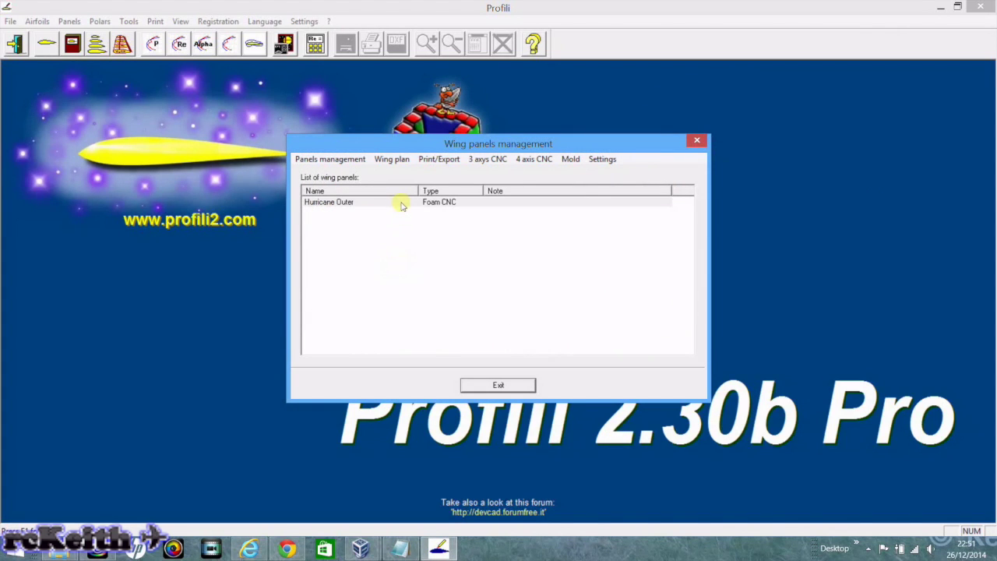
{"action": "left_click", "coordinate": [527, 159]}
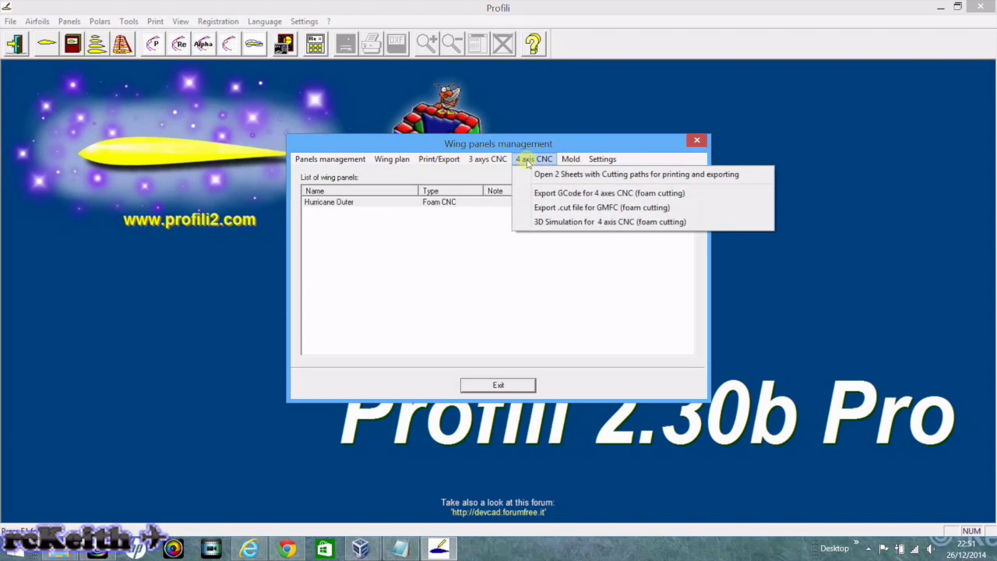
{"action": "left_click", "coordinate": [545, 194]}
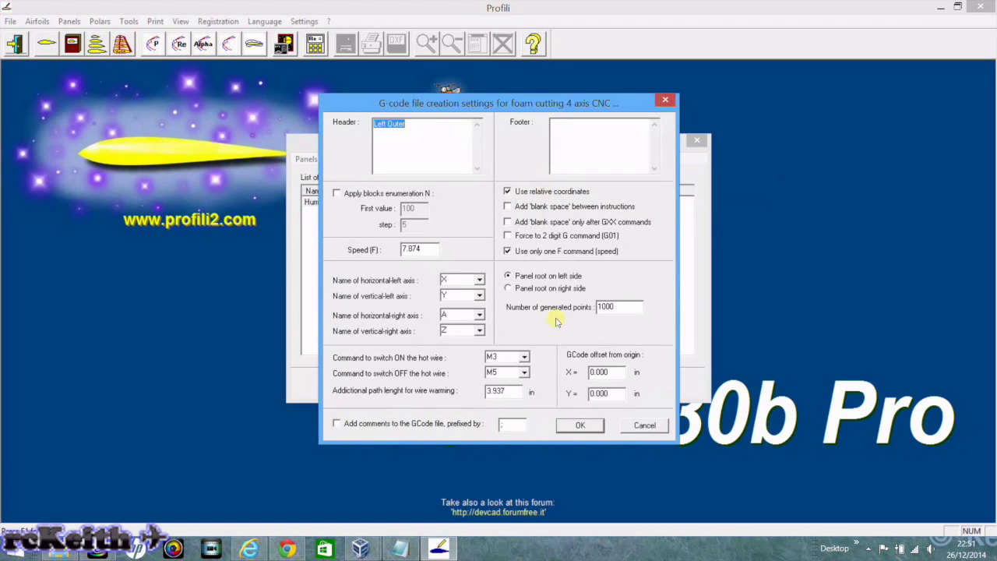
{"action": "left_click", "coordinate": [580, 427]}
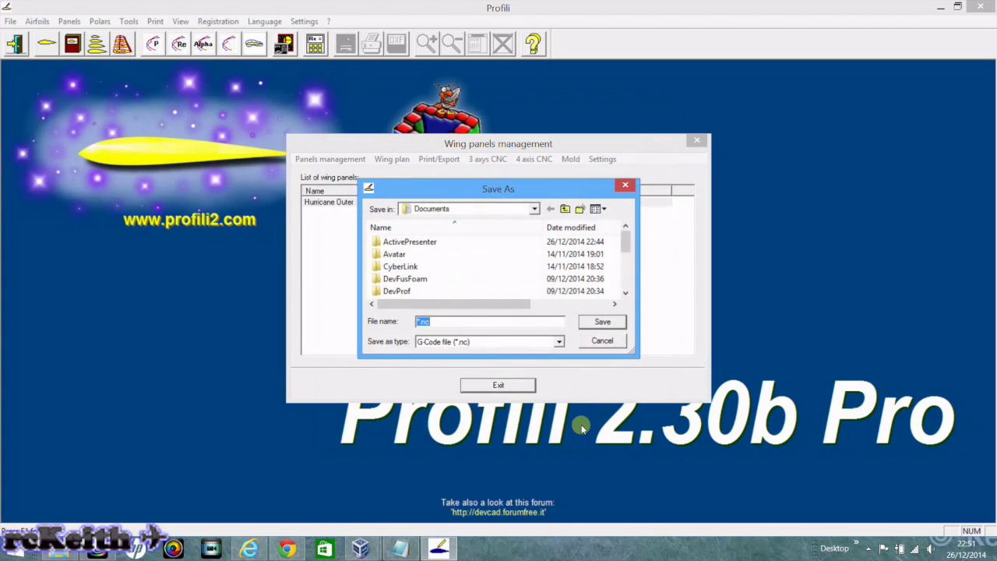
Create a new folder named gcode inside This PC > Documents
{"action": "left_click", "coordinate": [536, 209]}
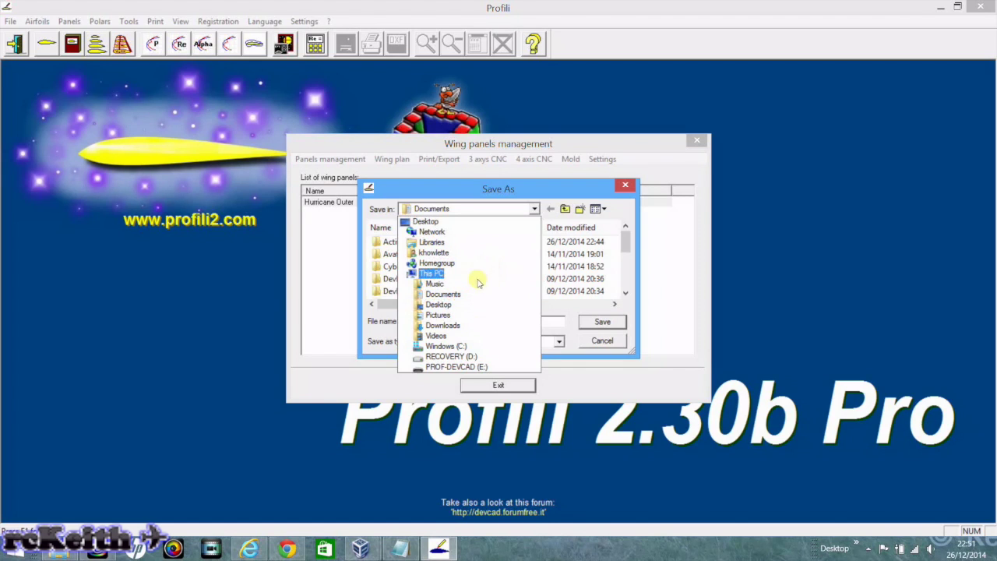
{"action": "left_click", "coordinate": [456, 274]}
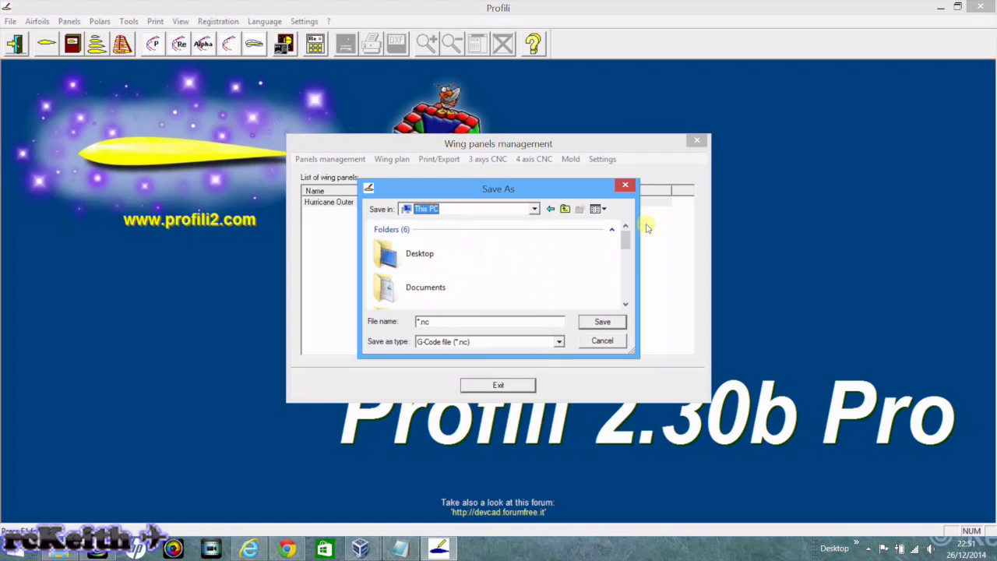
{"action": "mouse_move", "coordinate": [625, 237]}
{"action": "left_mouse_down"}
{"action": "mouse_move", "coordinate": [624, 272]}
{"action": "mouse_move", "coordinate": [616, 257]}
{"action": "mouse_move", "coordinate": [626, 237]}
{"action": "left_mouse_up"}
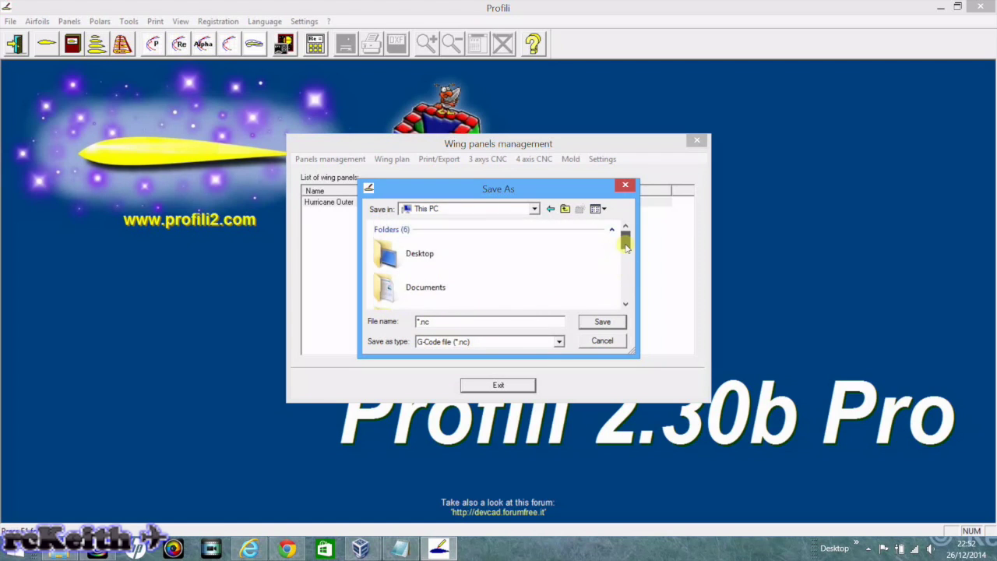
{"action": "double_click", "coordinate": [423, 285]}
{"action": "left_click", "coordinate": [580, 209]}
{"action": "type", "text": "gcode"}
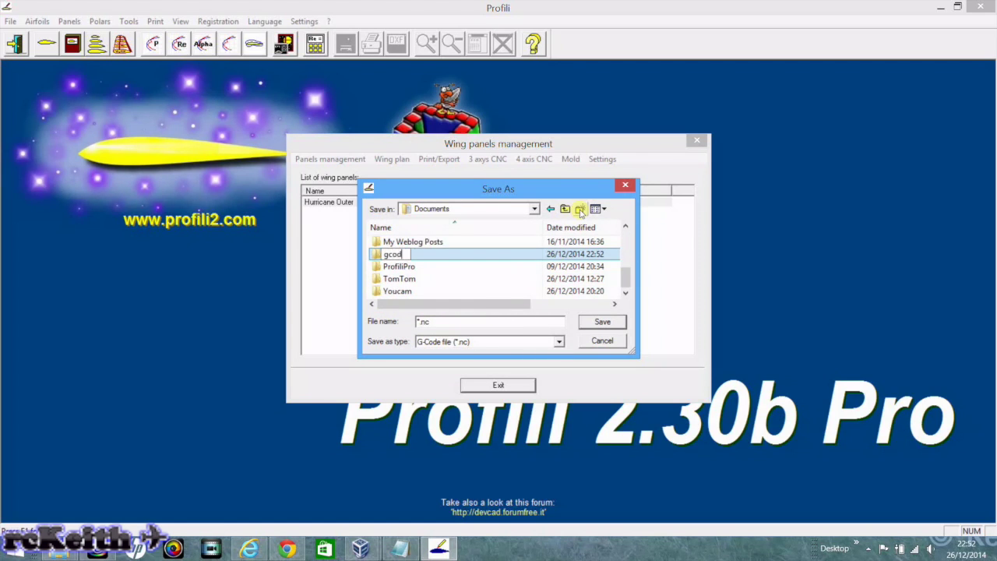
{"action": "left_click", "coordinate": [471, 322]}
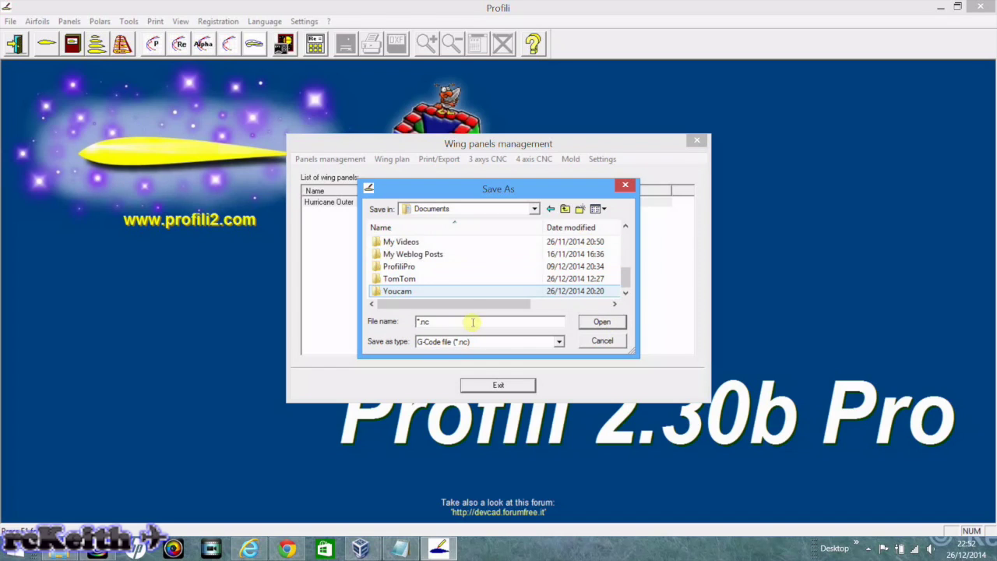
Save the G-code file as hurricane-left-outer.nc
{"action": "left_click", "coordinate": [421, 321]}
{"action": "type", "text": "h"}
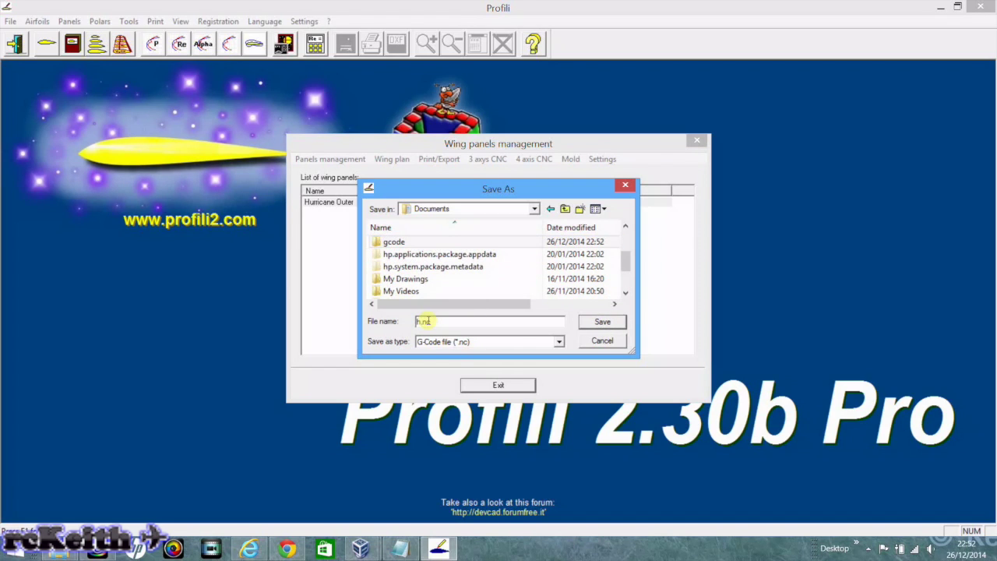
{"action": "type", "text": "urricane-left_"}
{"action": "key", "text": "BackSpace"}
{"action": "type", "text": "-outer"}
{"action": "left_click", "coordinate": [596, 323]}
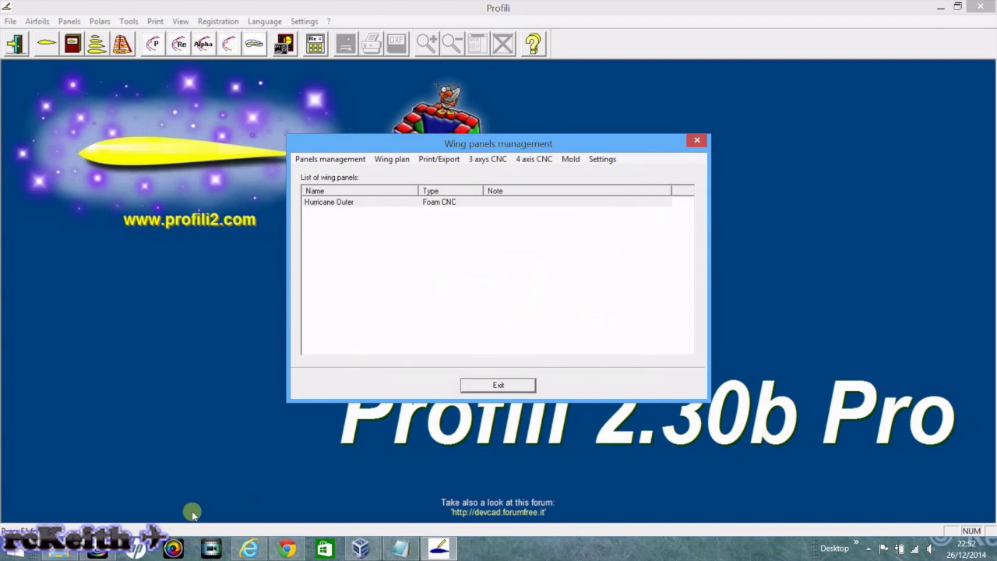
In the Explorer gcode folder, open hurricane-left-outer.nc with Edit with Notepad++
{"action": "left_click", "coordinate": [59, 549]}
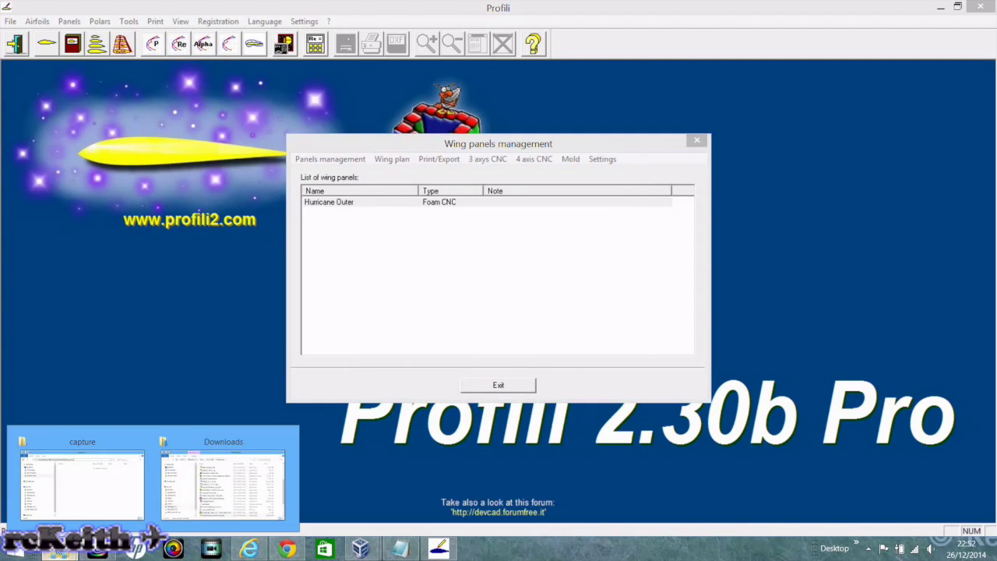
{"action": "left_click", "coordinate": [87, 508]}
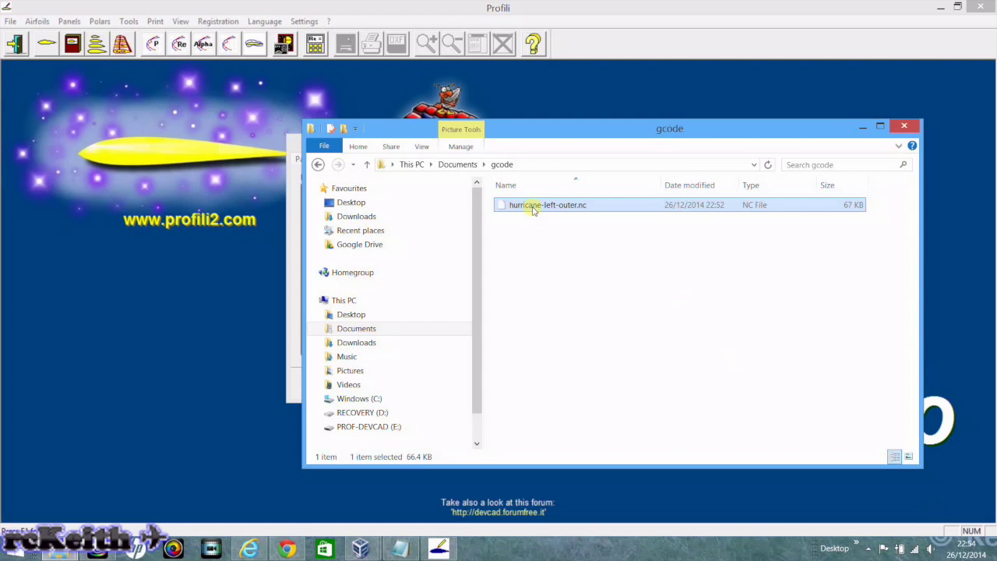
{"action": "double_click", "coordinate": [533, 208]}
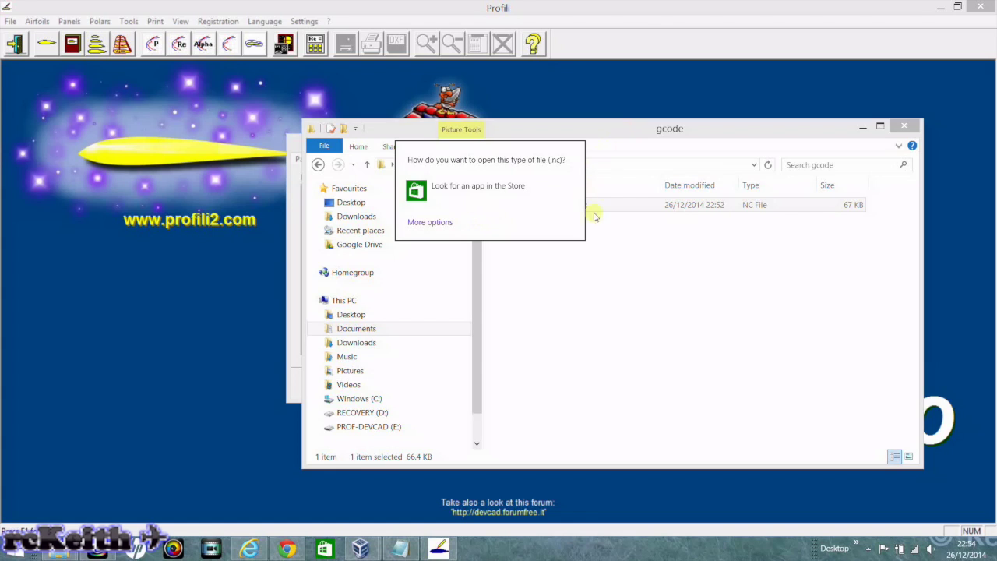
{"action": "left_click", "coordinate": [631, 248]}
{"action": "right_click", "coordinate": [591, 207]}
{"action": "left_click", "coordinate": [672, 237]}
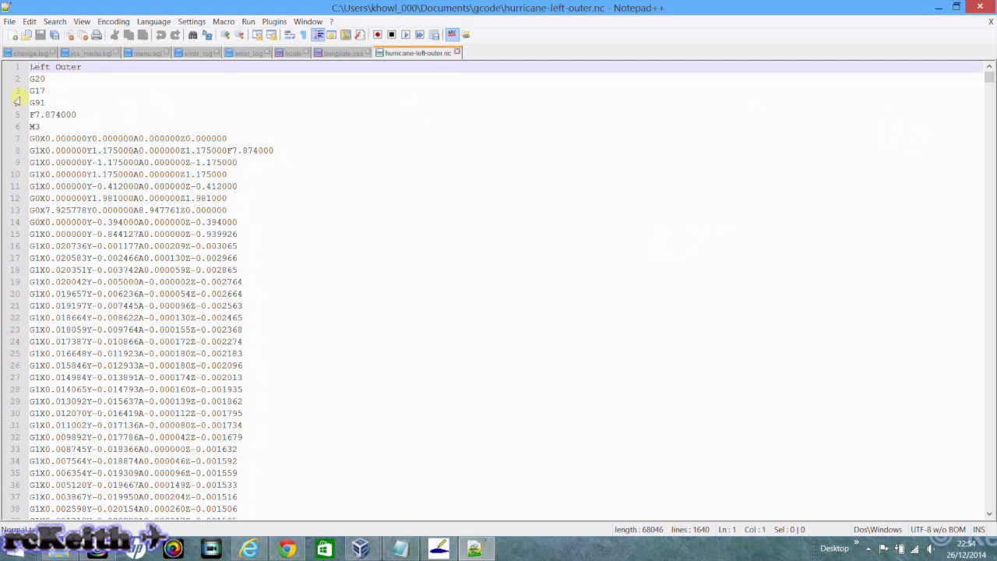
{"action": "left_click_drag", "start_coordinate": [31, 68], "coordinate": [294, 494]}
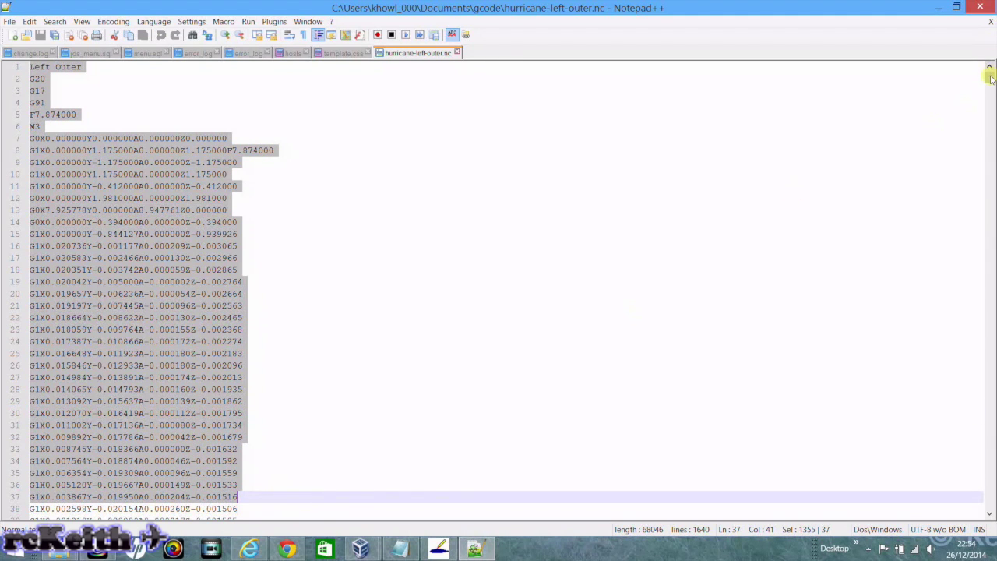
{"action": "mouse_move", "coordinate": [989, 74]}
{"action": "left_mouse_down"}
{"action": "mouse_move", "coordinate": [982, 381]}
{"action": "mouse_move", "coordinate": [993, 539]}
{"action": "mouse_move", "coordinate": [989, 74]}
{"action": "left_mouse_up"}
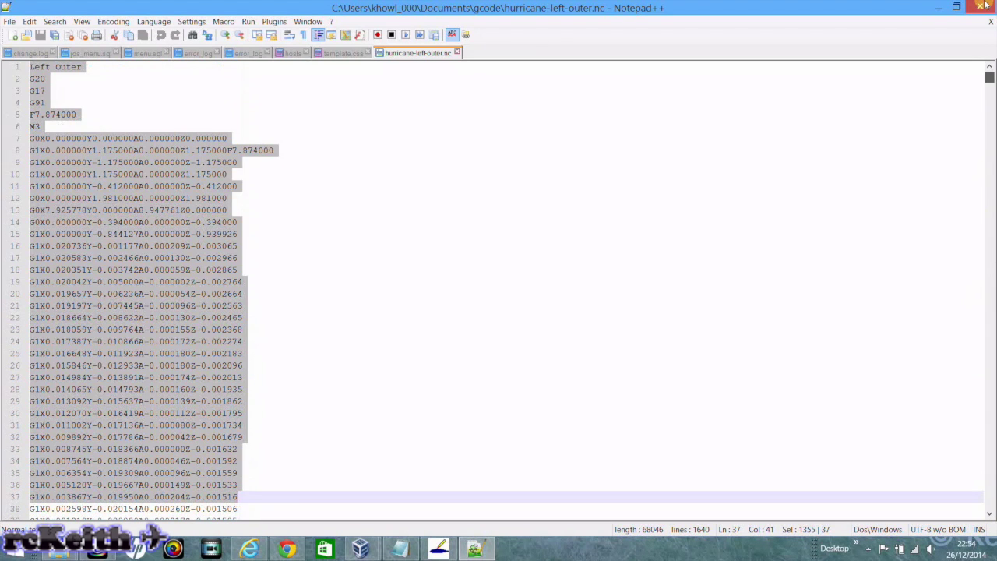